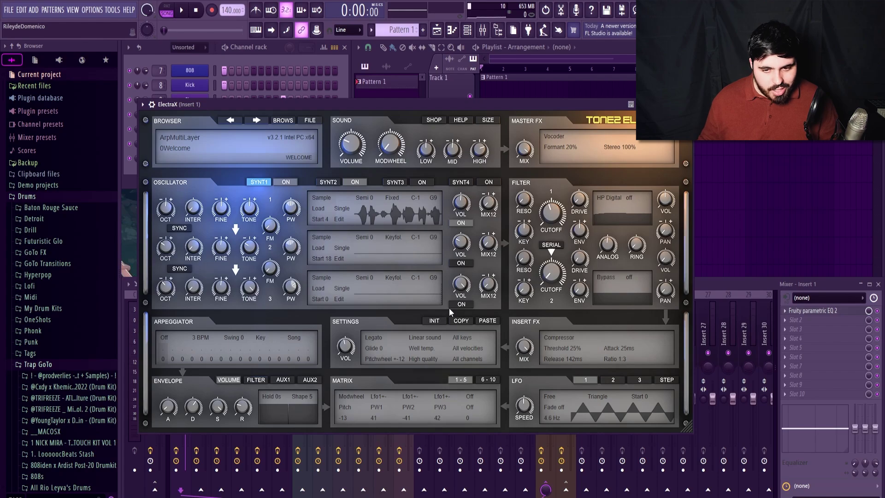
Reset the entire ElectraX patch to its initial state and reposition the plugin window slightly higher.
{"action": "left_click", "coordinate": [433, 321]}
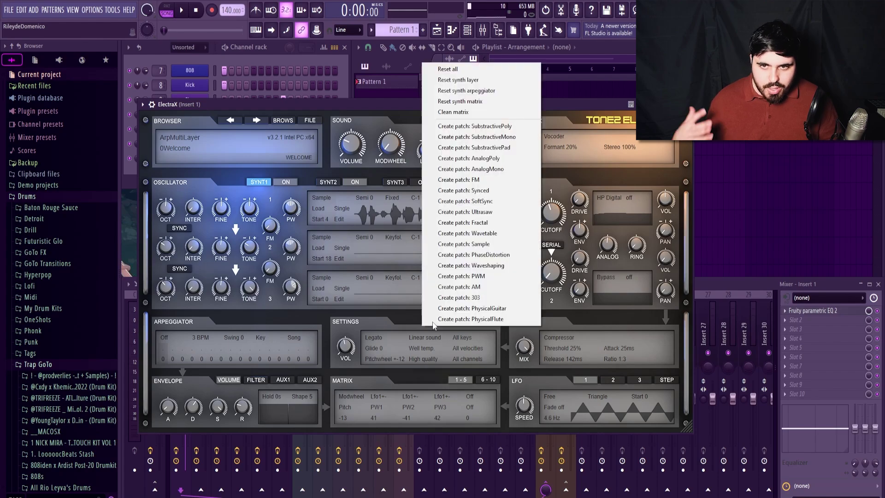
{"action": "left_click", "coordinate": [451, 70]}
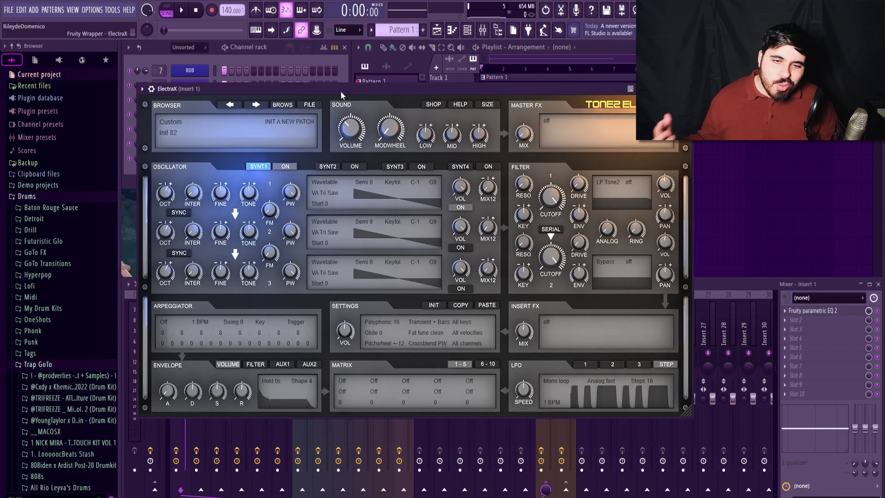
{"action": "left_click_drag", "start_coordinate": [341, 107], "coordinate": [341, 91]}
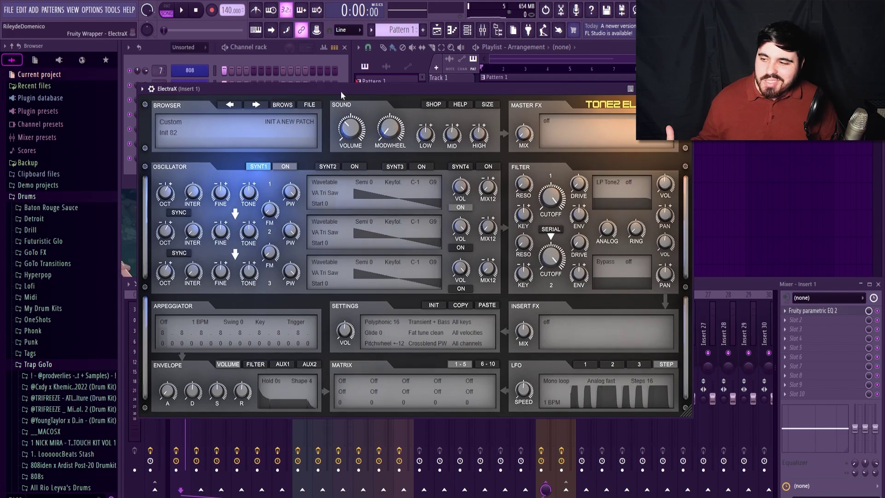
Set Synth 1's oscillator 1 to Custom Wave synthesis and load the Pianet wave.
{"action": "left_click", "coordinate": [323, 183]}
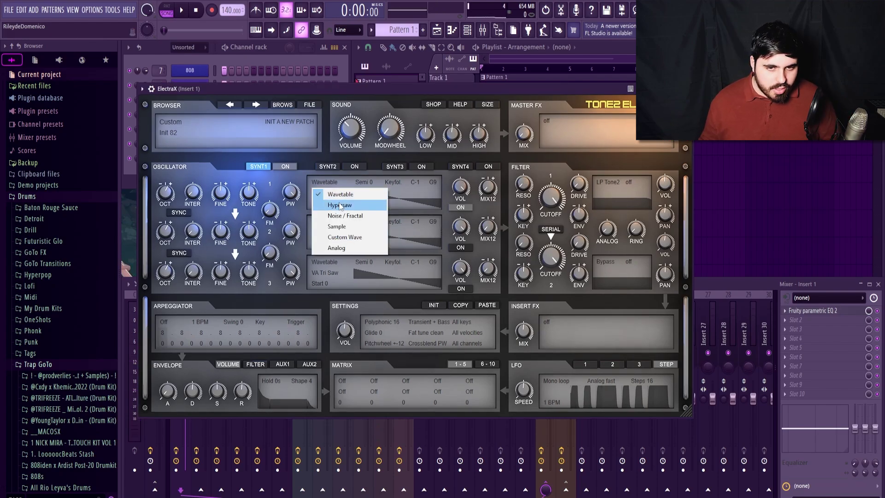
{"action": "left_click", "coordinate": [305, 171]}
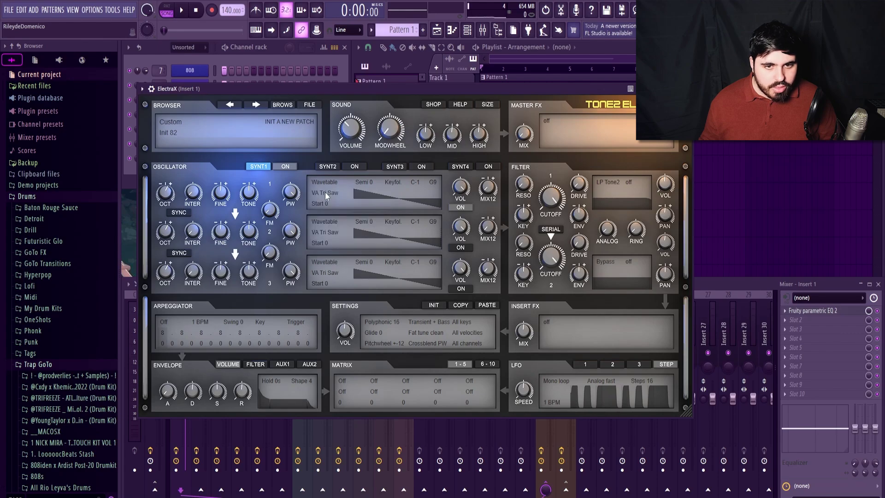
{"action": "left_click", "coordinate": [325, 192]}
{"action": "left_click", "coordinate": [345, 208]}
{"action": "left_click", "coordinate": [323, 192]}
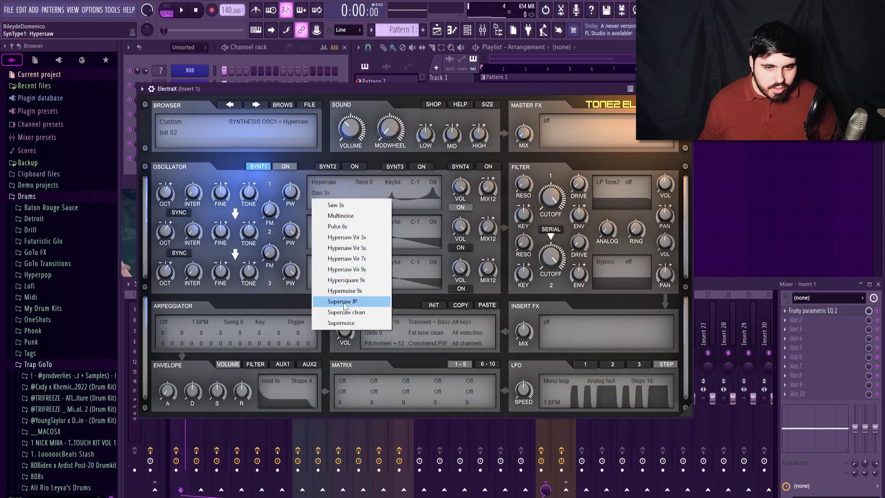
{"action": "left_click", "coordinate": [321, 183]}
{"action": "left_click", "coordinate": [336, 237]}
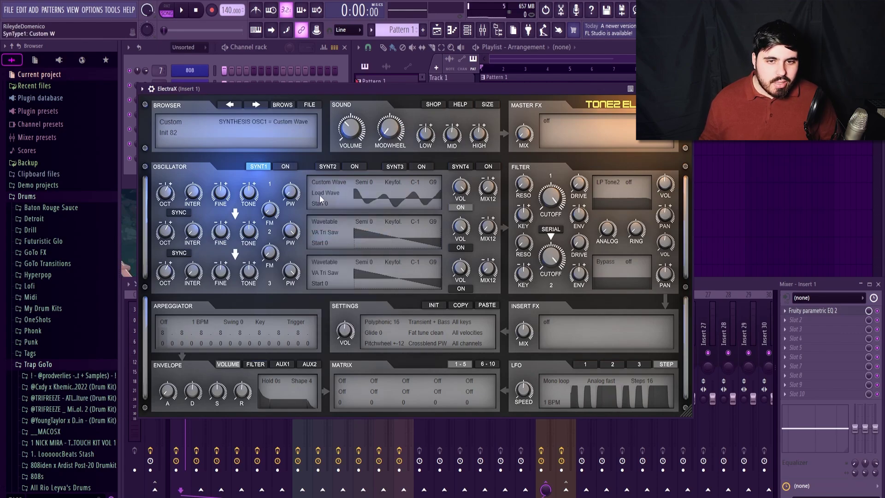
{"action": "left_click", "coordinate": [321, 195]}
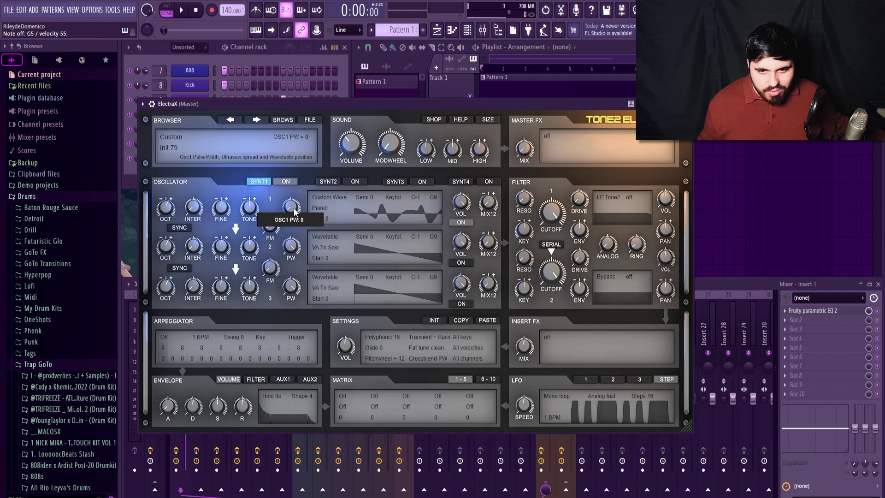
Set oscillator 1's pulse width to 100, lower oscillator 2's to a triangle shape, and adjust the volume envelope's attack and sustain.
{"action": "left_click_drag", "start_coordinate": [294, 212], "coordinate": [309, 95]}
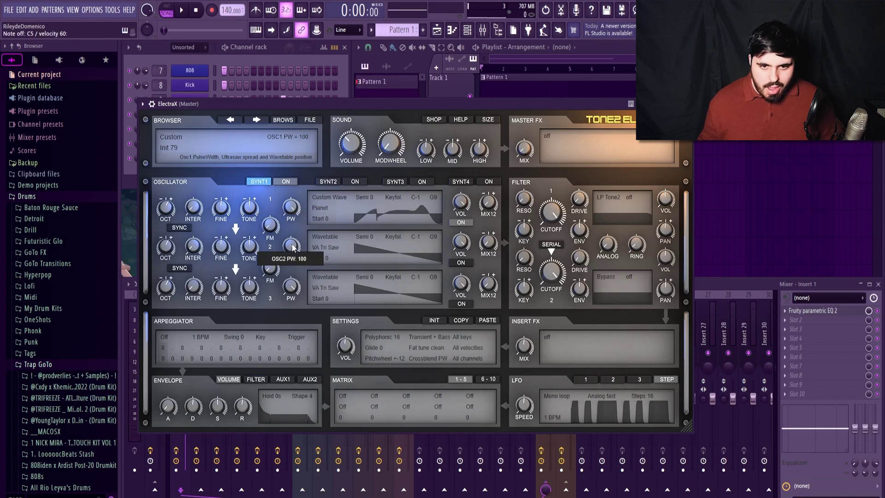
{"action": "left_click_drag", "start_coordinate": [292, 247], "coordinate": [290, 365]}
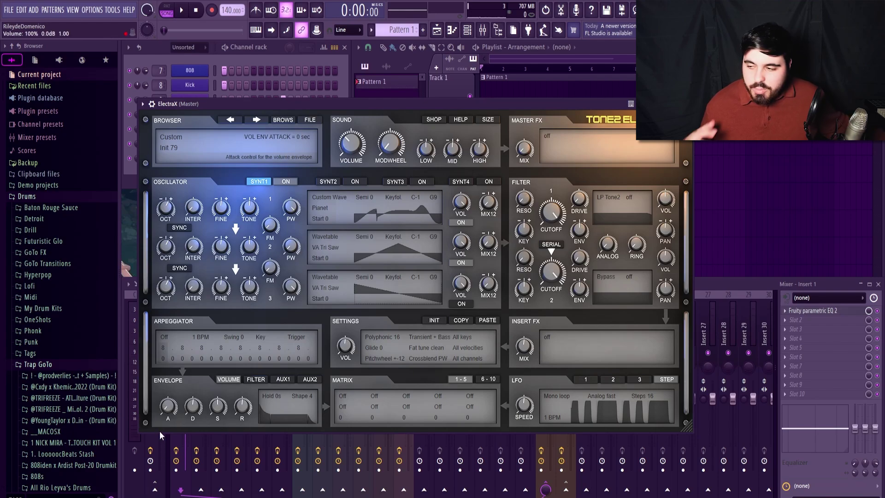
{"action": "left_click_drag", "start_coordinate": [168, 405], "coordinate": [164, 388]}
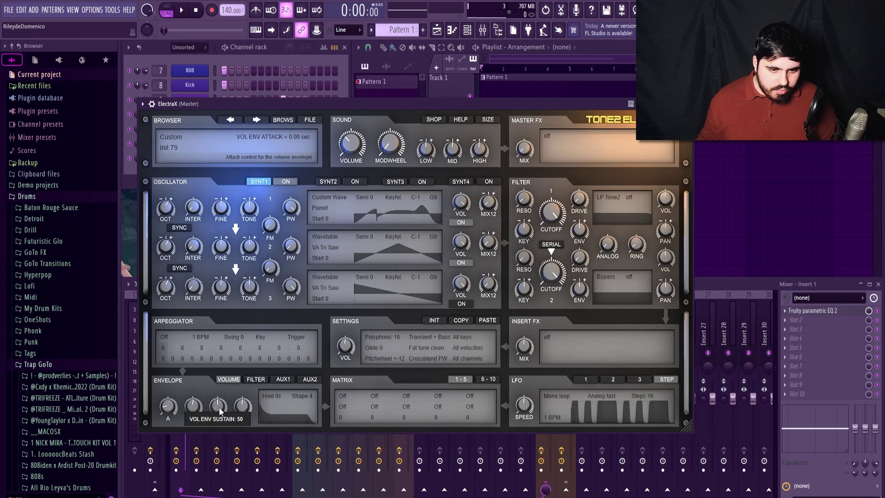
{"action": "left_click_drag", "start_coordinate": [217, 402], "coordinate": [236, 377]}
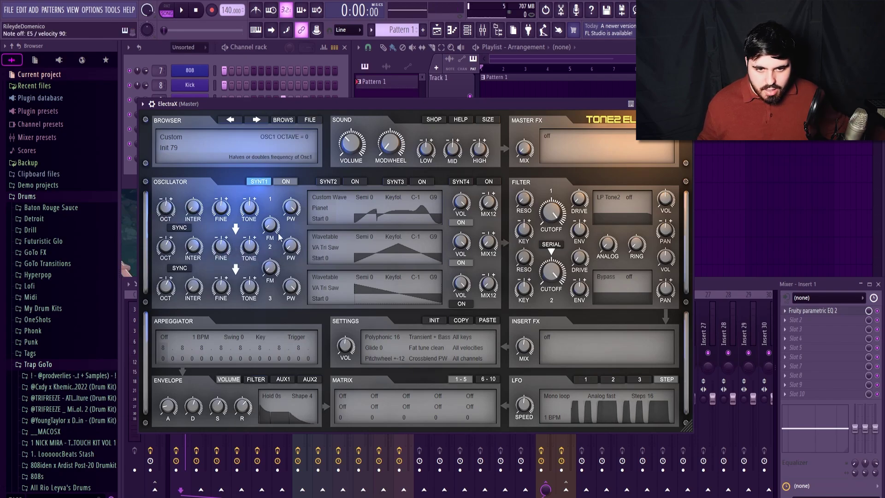
Set Synth 1's oscillator 3 to the WT Sine wave and lower its volume to 70.
{"action": "left_click", "coordinate": [325, 287]}
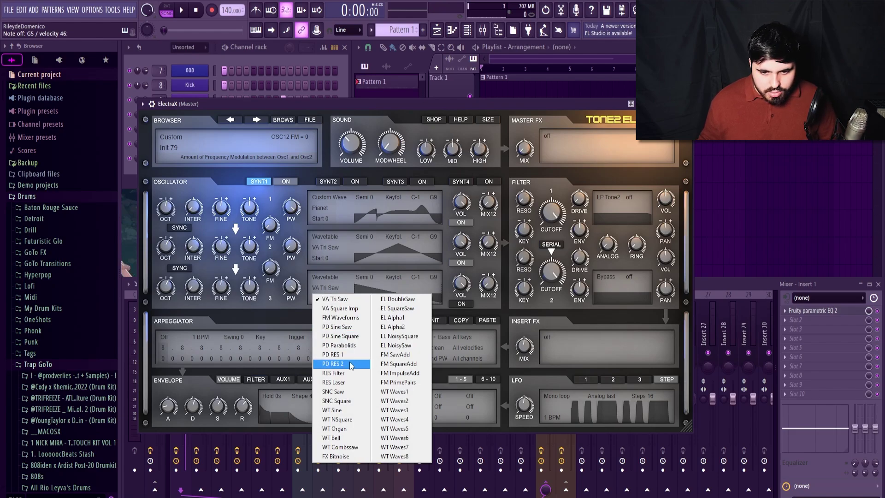
{"action": "left_click", "coordinate": [343, 410]}
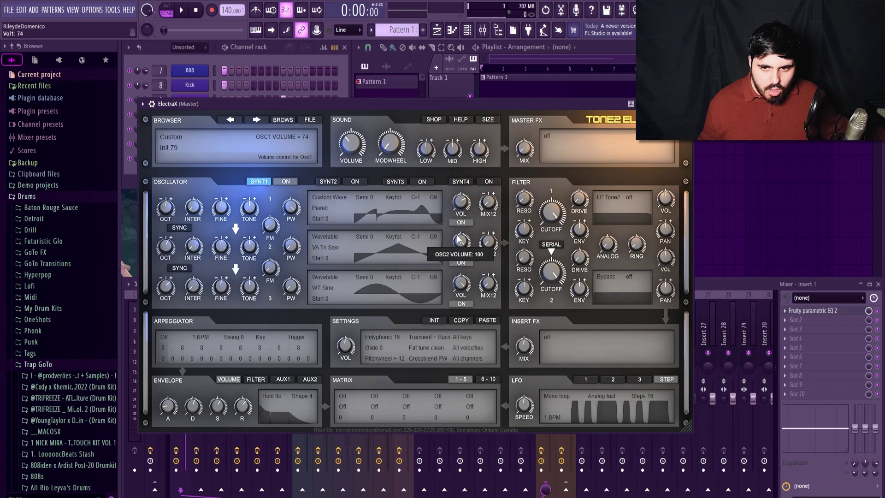
{"action": "left_click_drag", "start_coordinate": [461, 279], "coordinate": [461, 295]}
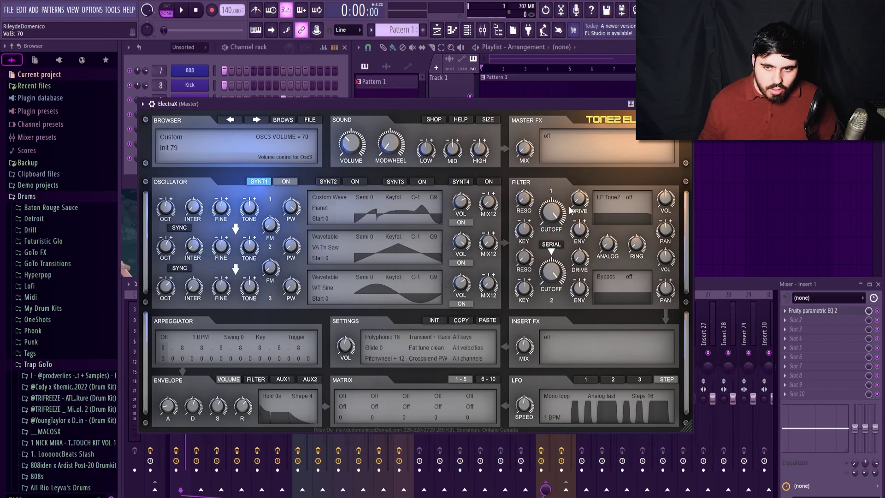
Lower Synth 1's filter 1 cutoff to 5379 Hz and set filter 2 to HP 12dB with a 449 Hz cutoff.
{"action": "left_click_drag", "start_coordinate": [562, 213], "coordinate": [562, 241]}
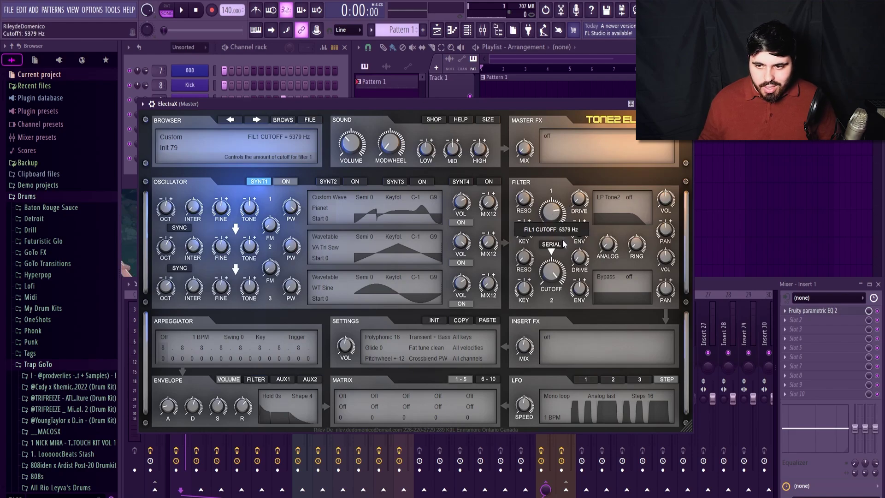
{"action": "left_click", "coordinate": [603, 276]}
{"action": "left_click", "coordinate": [617, 342]}
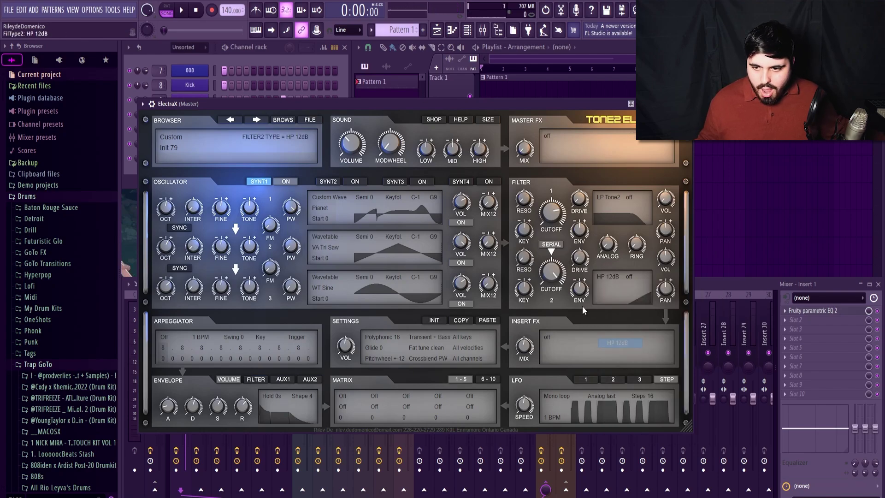
{"action": "left_click_drag", "start_coordinate": [550, 275], "coordinate": [549, 286]}
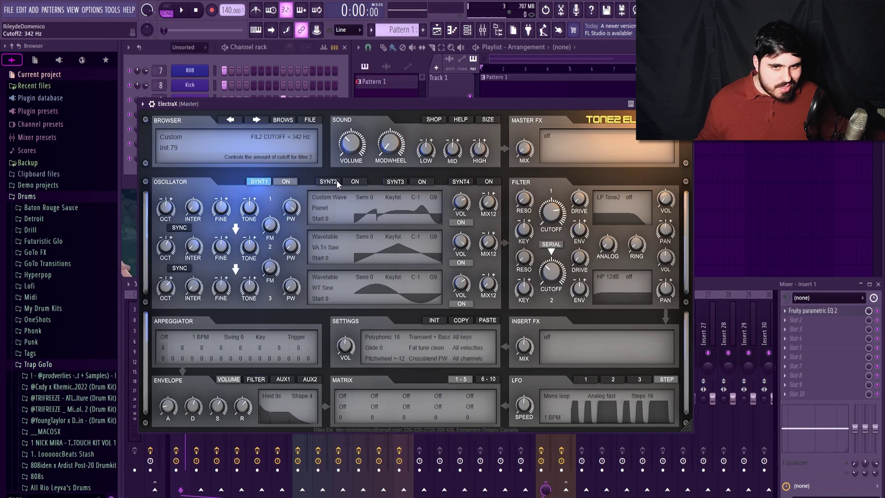
{"action": "mouse_move", "coordinate": [552, 273]}
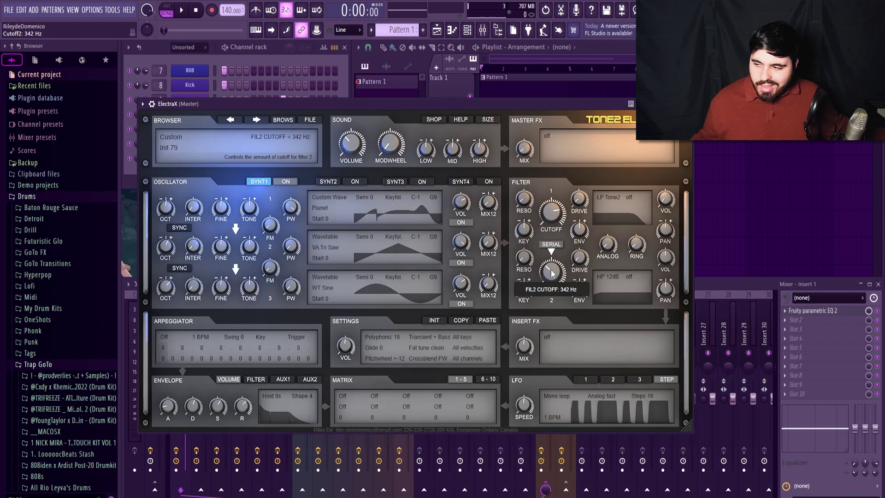
{"action": "left_click_drag", "start_coordinate": [551, 275], "coordinate": [551, 270]}
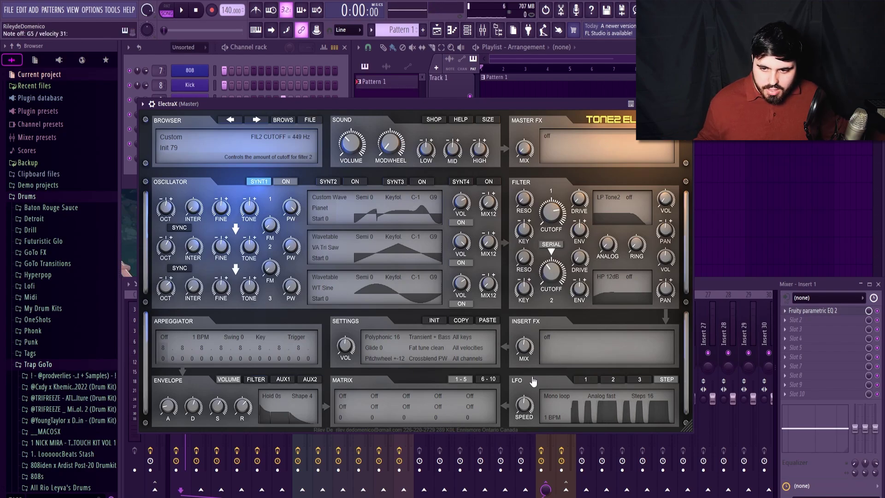
Set Synth 1's insert effect to Degrader.
{"action": "left_click", "coordinate": [552, 338]}
{"action": "left_click", "coordinate": [546, 351]}
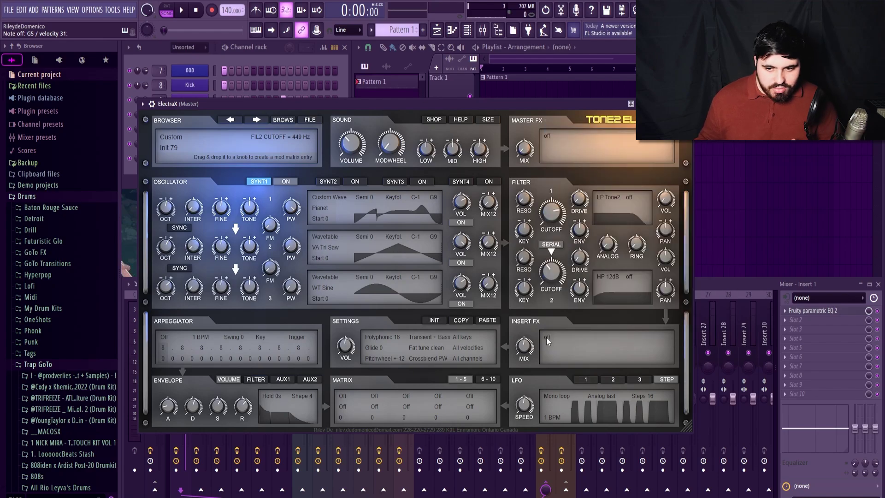
{"action": "left_click", "coordinate": [547, 337]}
{"action": "left_click", "coordinate": [687, 222]}
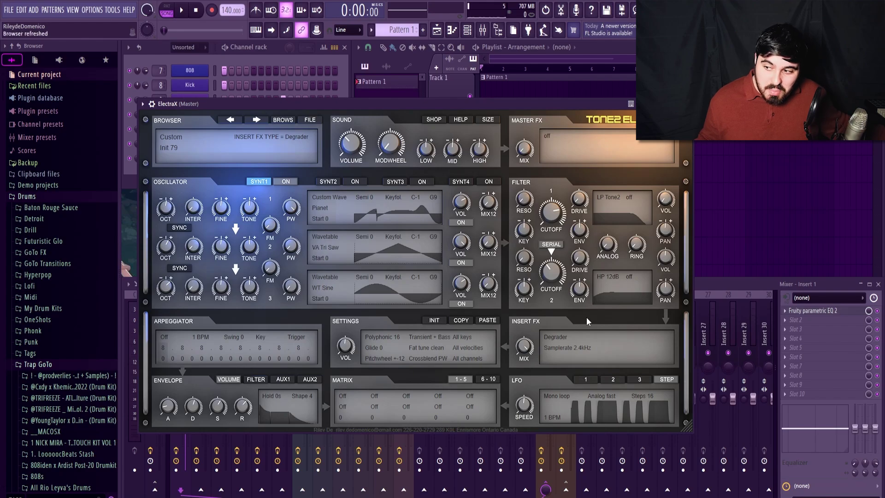
Switch to Synth 2 and set its oscillator 1 to Noise / Fractal synthesis.
{"action": "left_click", "coordinate": [328, 181]}
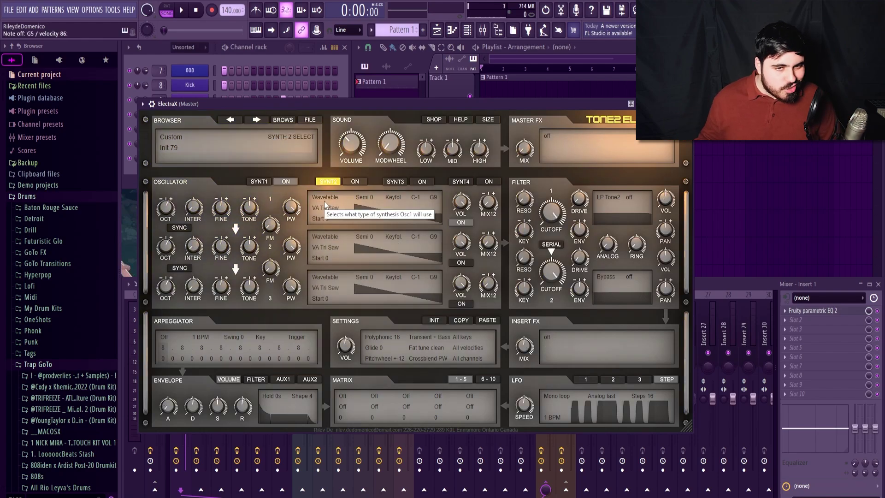
{"action": "left_click", "coordinate": [324, 197]}
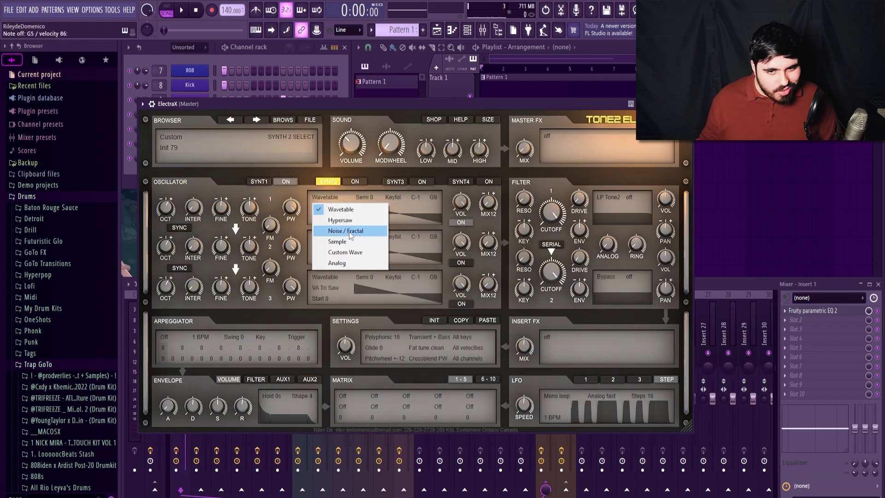
{"action": "left_click", "coordinate": [349, 231]}
{"action": "left_click", "coordinate": [377, 230]}
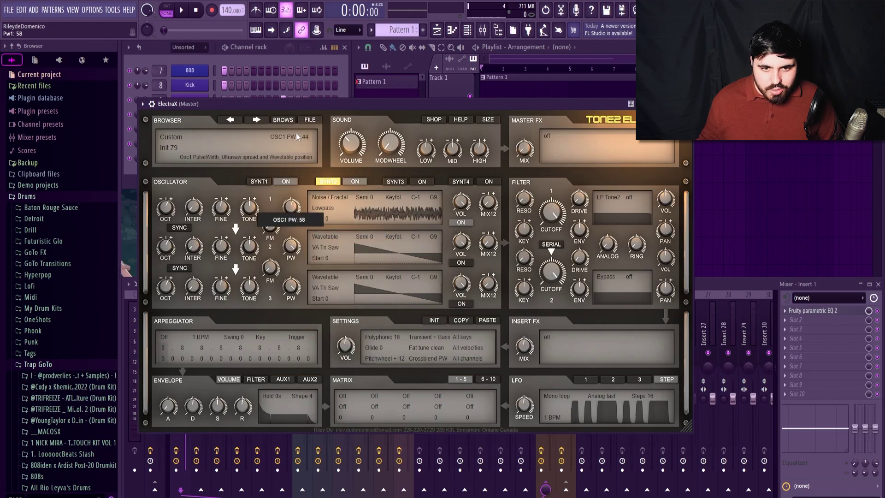
Turn Synth 1 off to audition Synth 2, try its oscillator 1 octave, and set the layer volume to 50.
{"action": "left_click", "coordinate": [285, 182]}
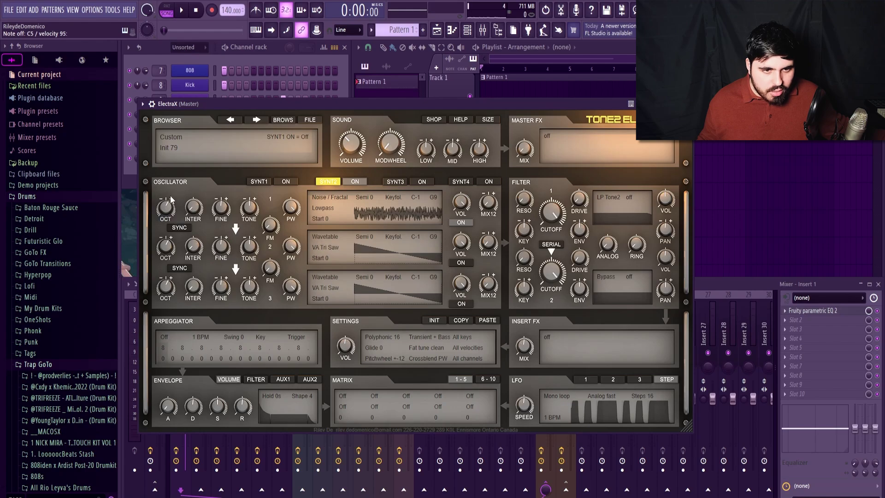
{"action": "left_click_drag", "start_coordinate": [171, 199], "coordinate": [166, 202]}
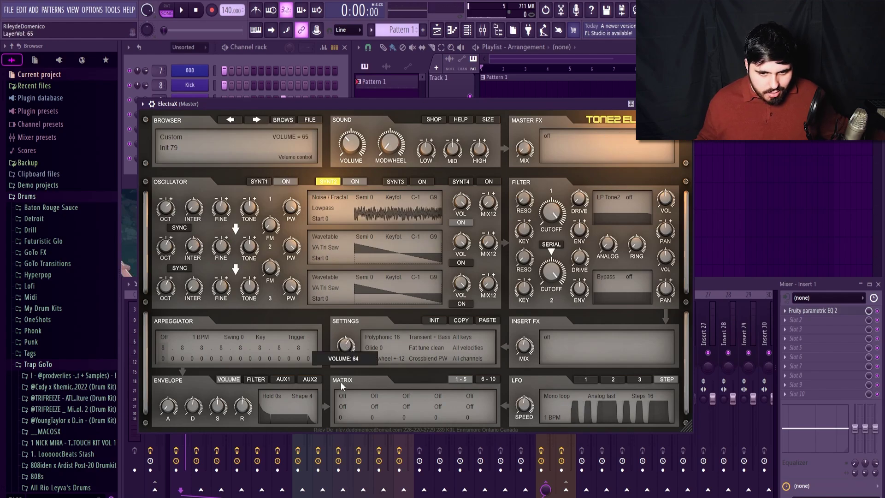
{"action": "left_click_drag", "start_coordinate": [341, 388], "coordinate": [352, 383]}
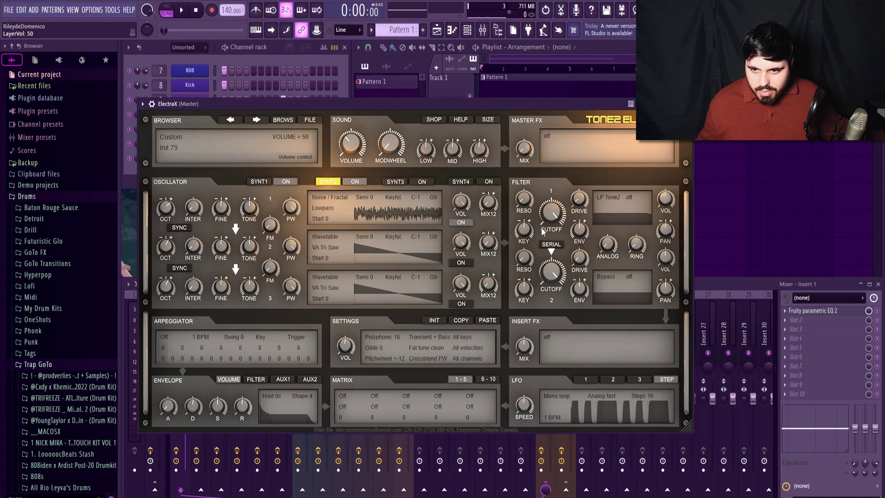
Lower Synth 2's filter 1 cutoff and shape its volume envelope with a 0.53 sec decay.
{"action": "left_click_drag", "start_coordinate": [551, 207], "coordinate": [549, 228]}
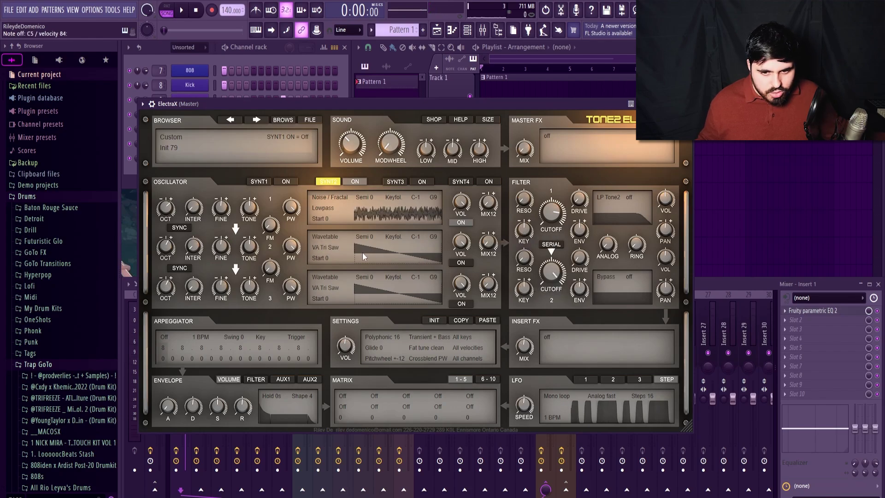
{"action": "left_click_drag", "start_coordinate": [250, 400], "coordinate": [236, 377]}
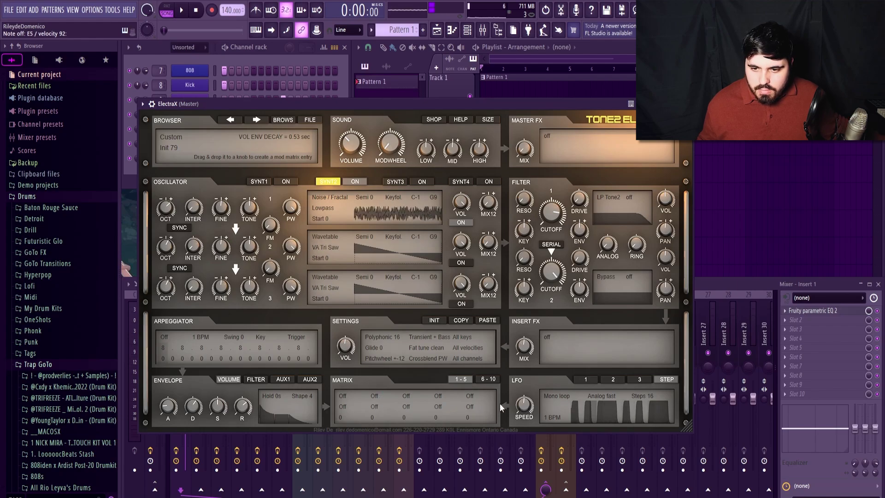
Set Synth 2's insert effect to Reverb Big.
{"action": "left_click", "coordinate": [548, 136]}
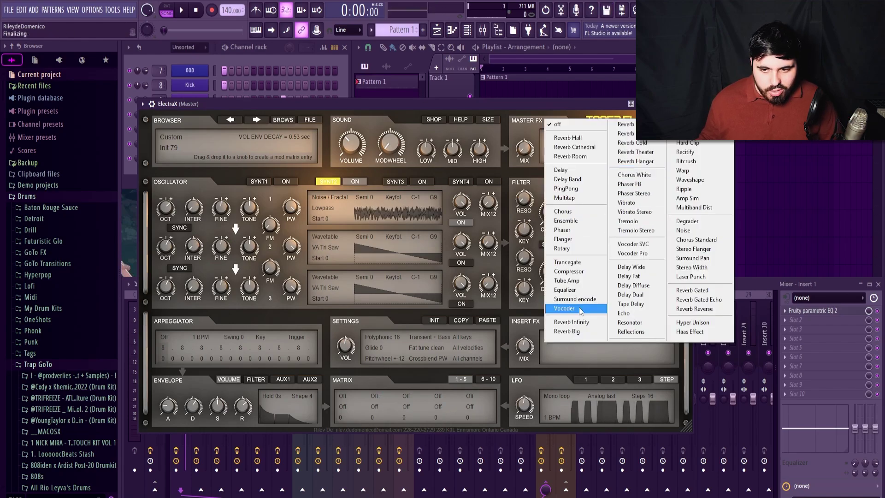
{"action": "left_click", "coordinate": [567, 331]}
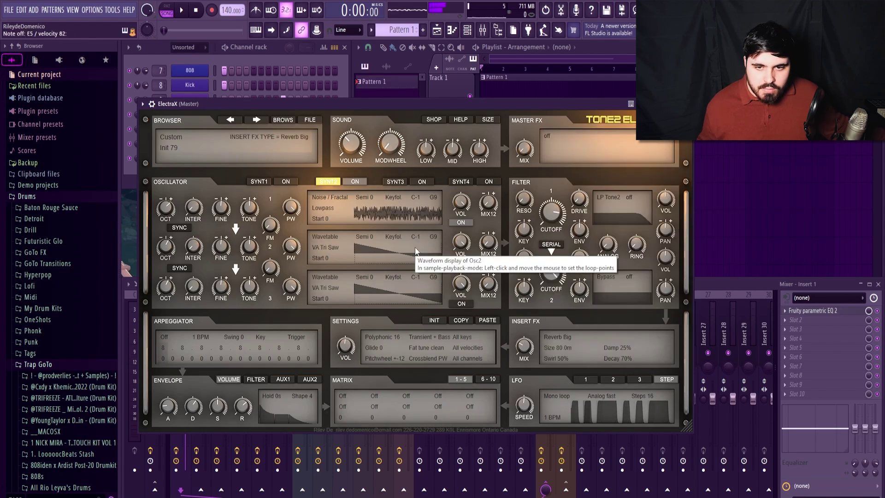
Turn Synth 1 back on and fine-tune Synth 2's layer volume against it.
{"action": "left_click", "coordinate": [290, 181]}
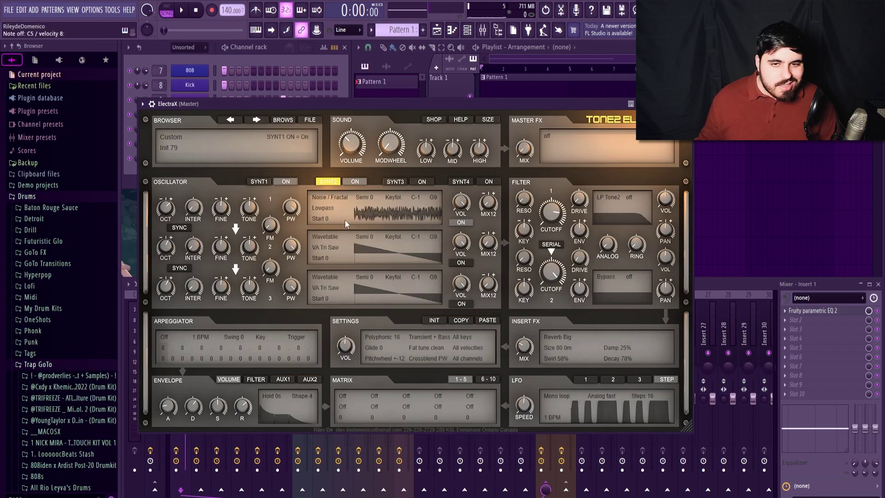
{"action": "left_click_drag", "start_coordinate": [345, 350], "coordinate": [343, 353]}
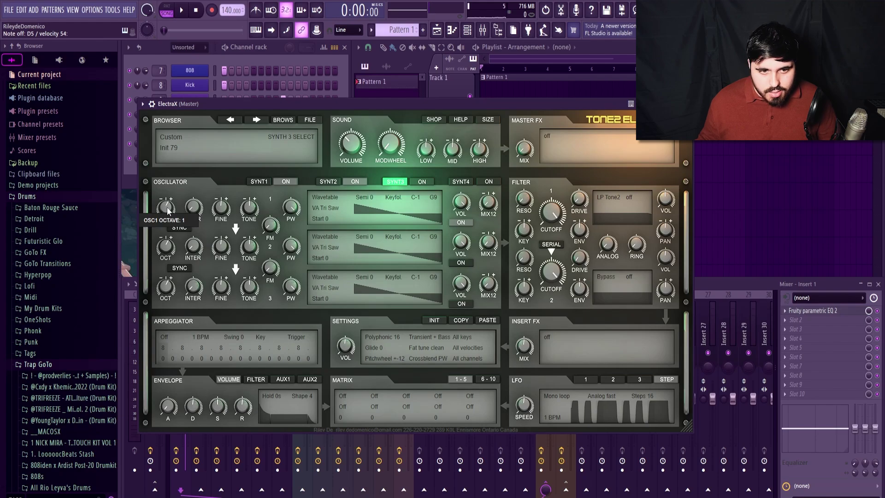
Lower the pulse width of Synth 3's oscillator 1 to turn its VA Tri Saw wave into a triangle.
{"action": "left_click_drag", "start_coordinate": [293, 208], "coordinate": [315, 374]}
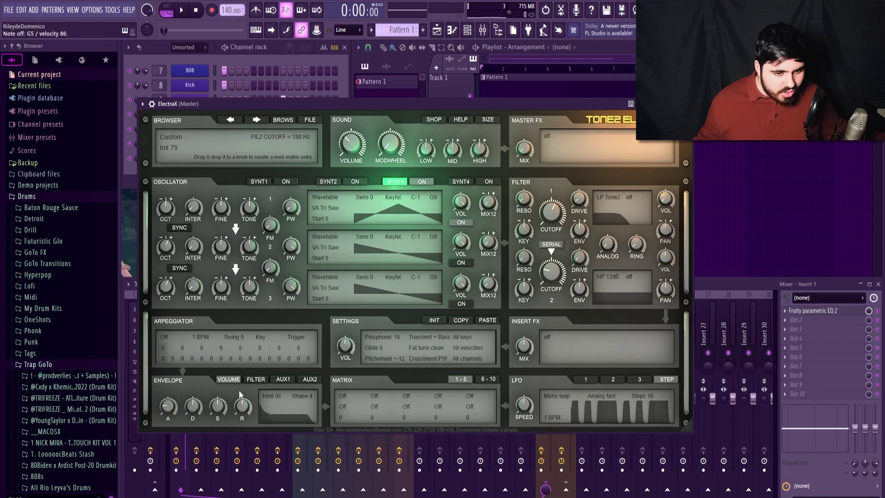
Adjust Synth 3's volume envelope release and route Lfo1+- to PW1 in the mod matrix with an amount of 20.
{"action": "left_click_drag", "start_coordinate": [244, 407], "coordinate": [244, 393]}
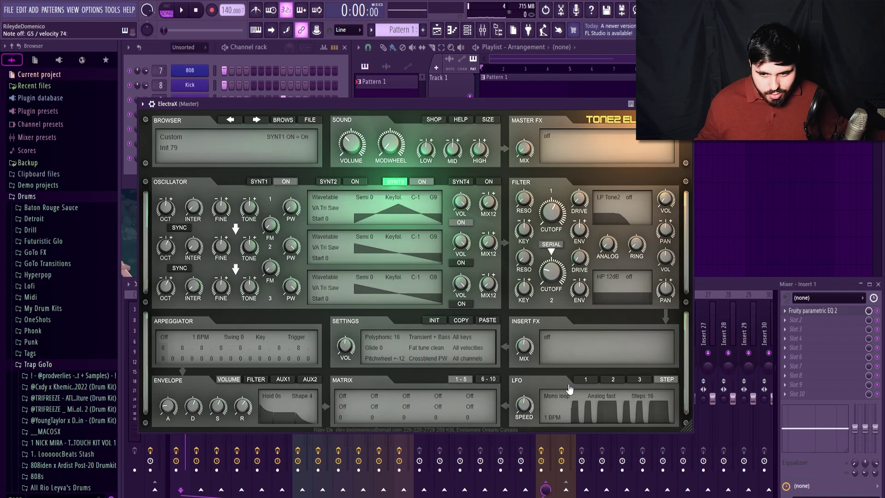
{"action": "left_click", "coordinate": [590, 379]}
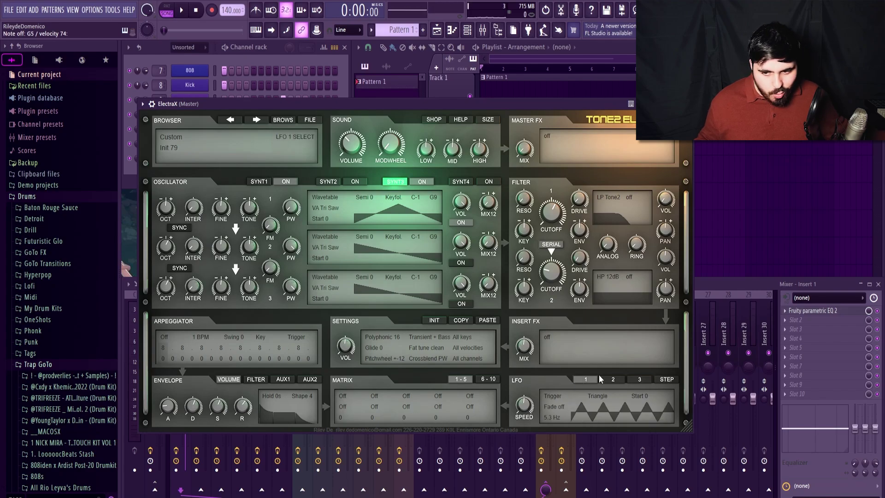
{"action": "left_click", "coordinate": [342, 396]}
{"action": "left_click", "coordinate": [358, 262]}
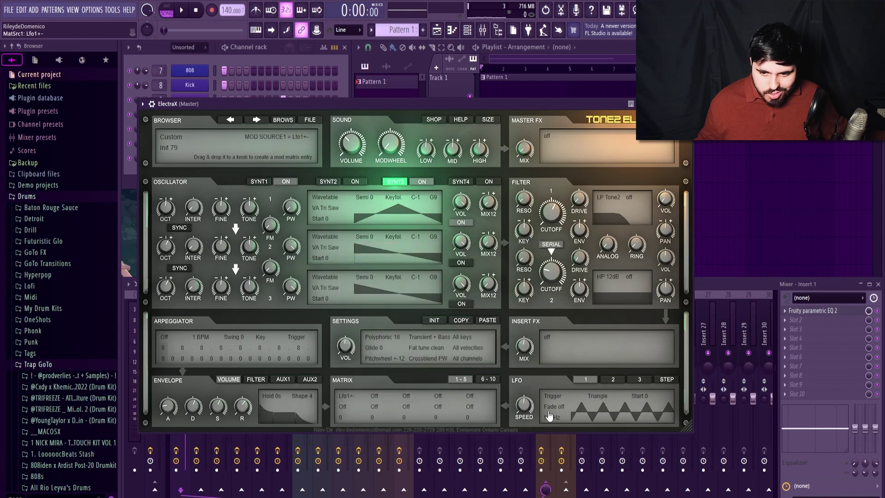
{"action": "mouse_move", "coordinate": [526, 409]}
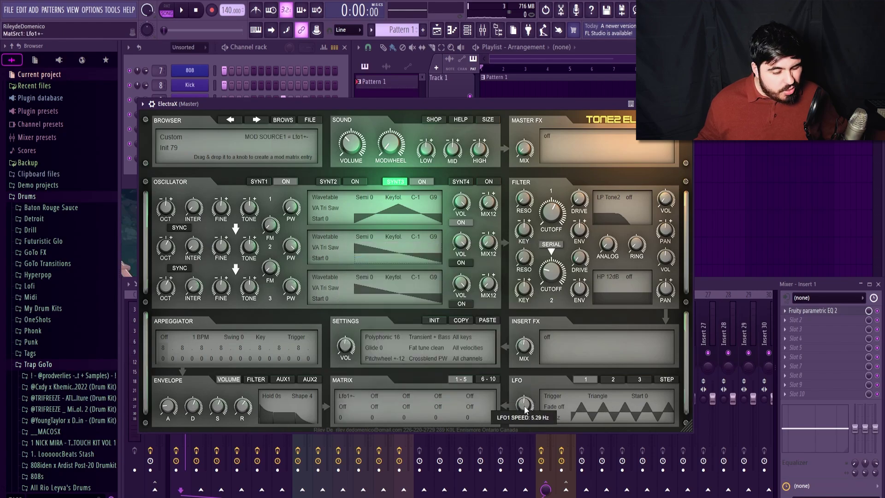
{"action": "left_click", "coordinate": [343, 406]}
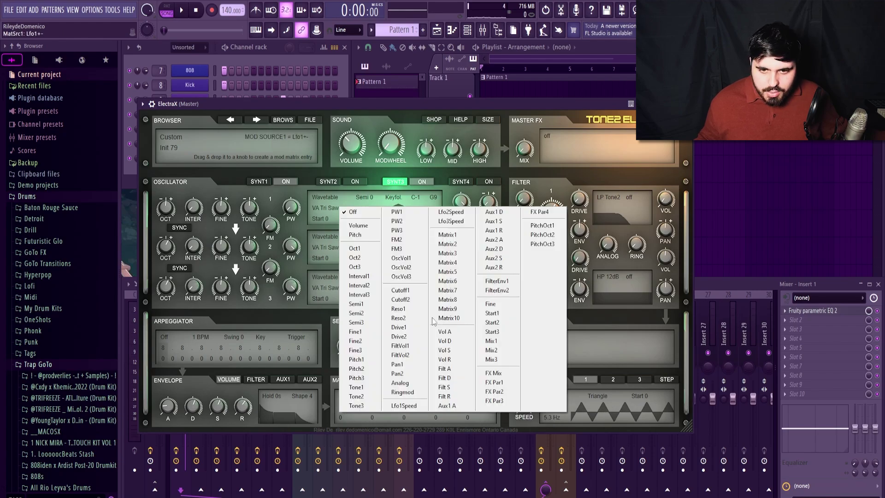
{"action": "left_click", "coordinate": [405, 212]}
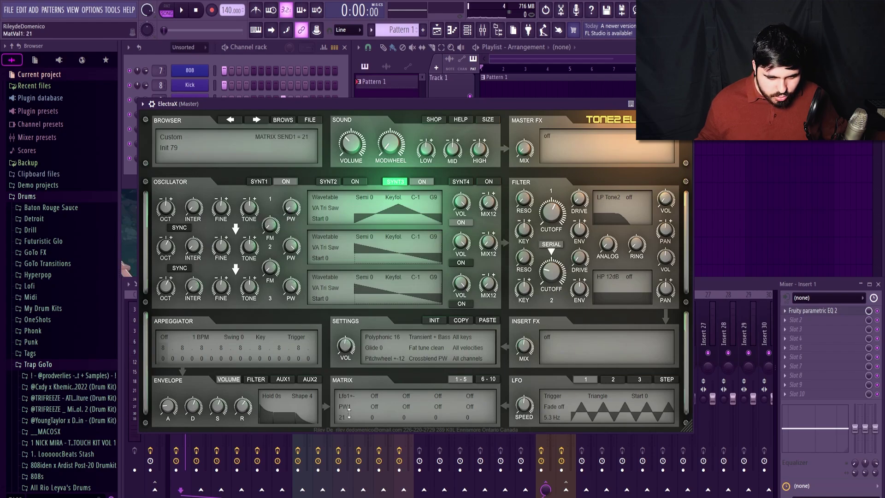
{"action": "left_click_drag", "start_coordinate": [349, 413], "coordinate": [349, 416]}
Set Synth 3's oscillator 2 wave to PD RES 1, toggling Synth 1 off and on to compare the layers.
{"action": "left_click", "coordinate": [289, 182]}
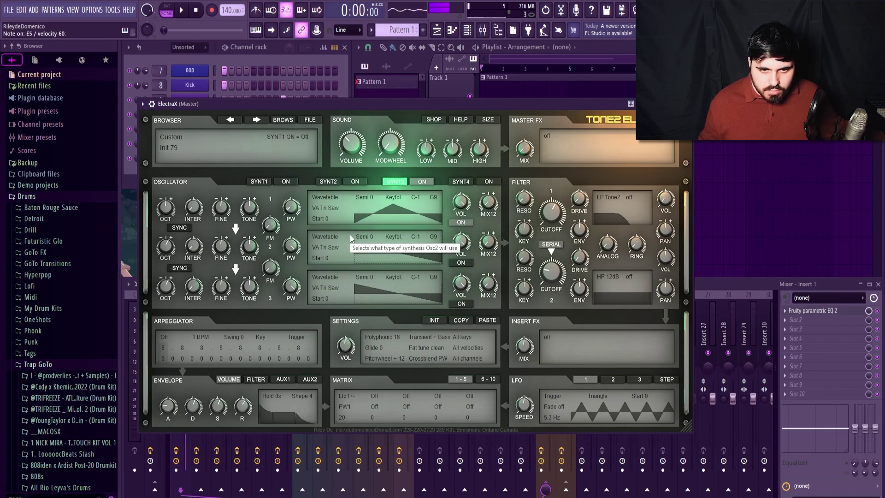
{"action": "left_click", "coordinate": [288, 181]}
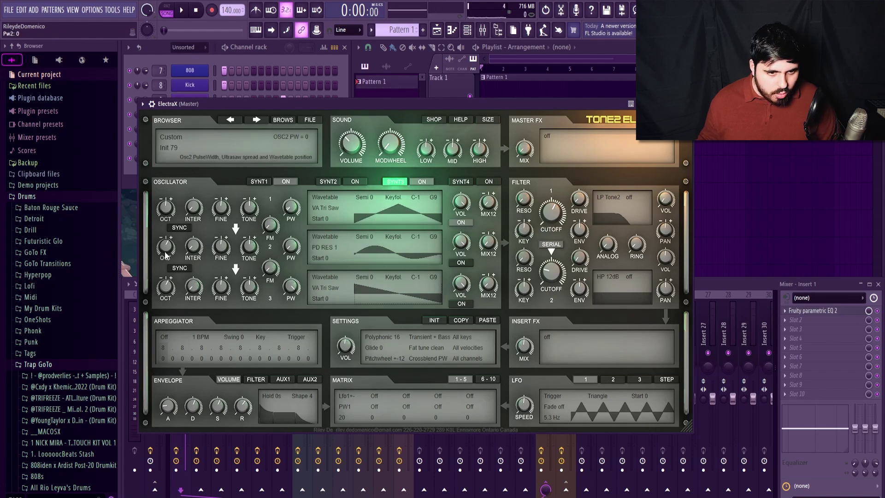
{"action": "left_click", "coordinate": [290, 184]}
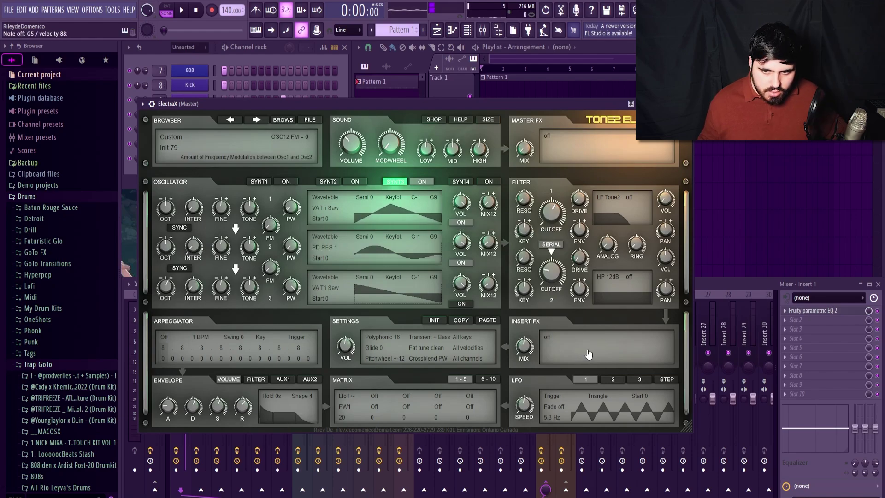
Set Synth 3's insert effect to Tremolo Stereo and its layer volume to 30.
{"action": "left_click", "coordinate": [548, 135]}
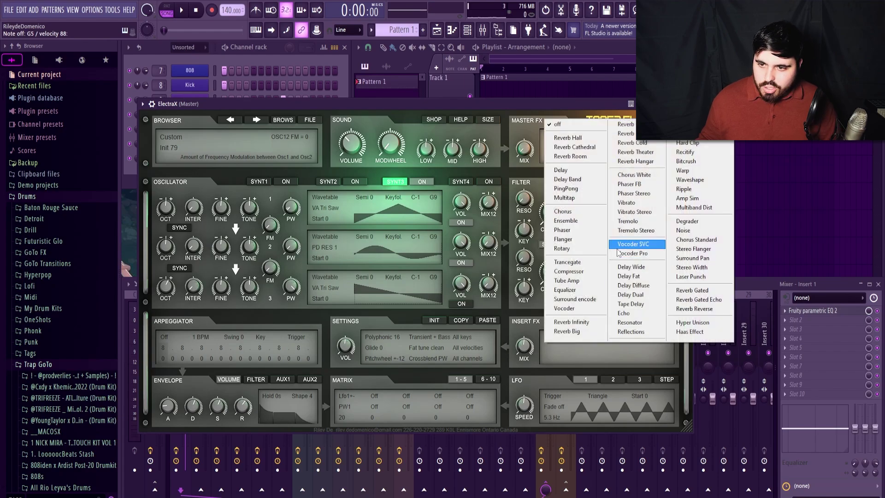
{"action": "left_click", "coordinate": [636, 230]}
{"action": "left_click_drag", "start_coordinate": [345, 347], "coordinate": [345, 351]}
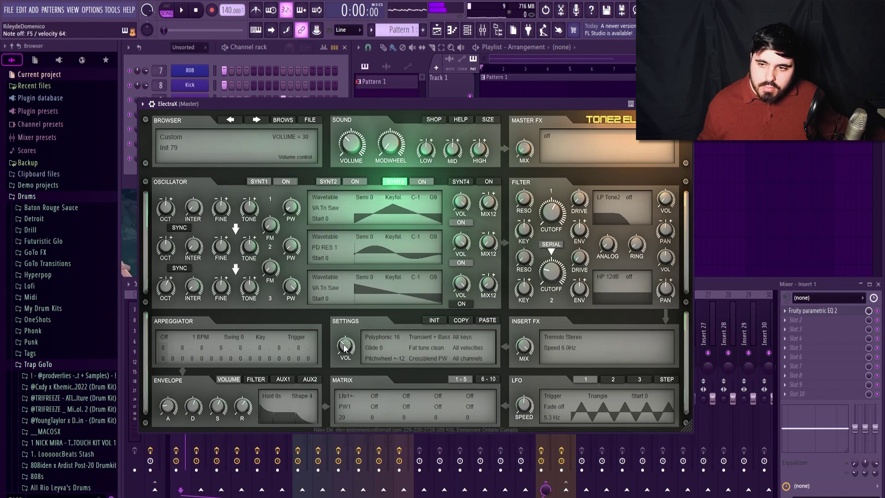
Set the synth's master effect to Chorus.
{"action": "left_click", "coordinate": [548, 144]}
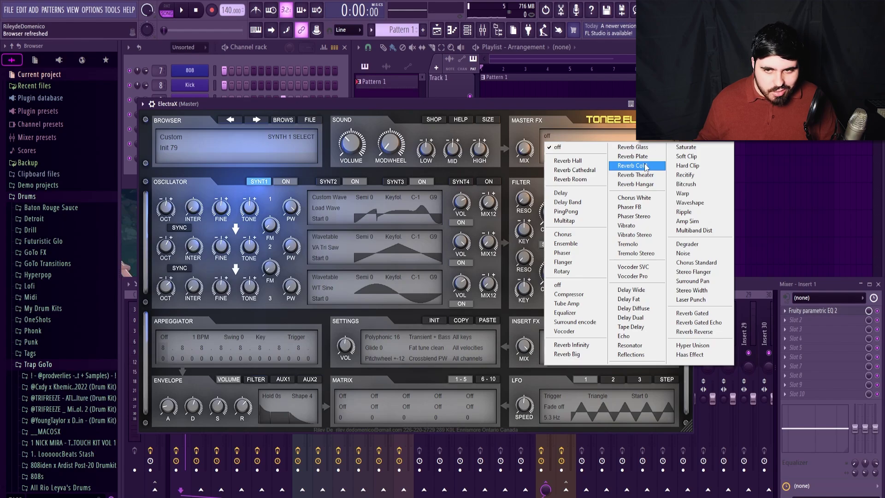
{"action": "left_click", "coordinate": [562, 234]}
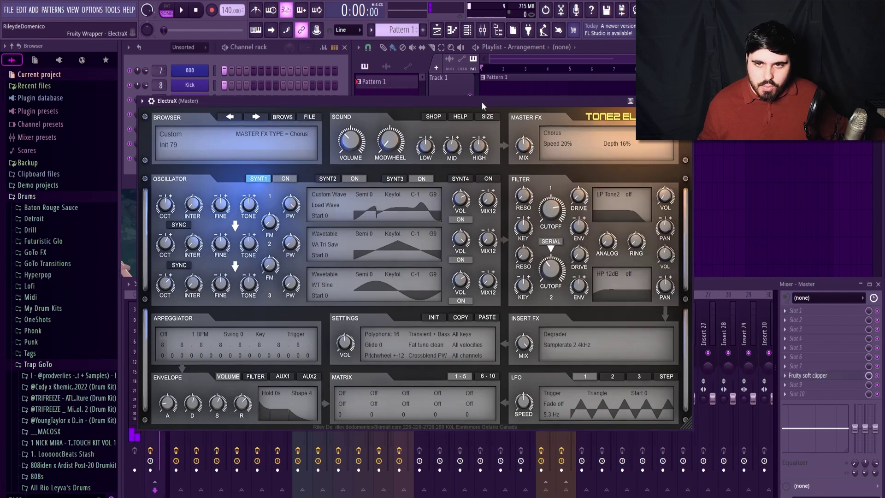
{"action": "left_click_drag", "start_coordinate": [482, 101], "coordinate": [485, 89]}
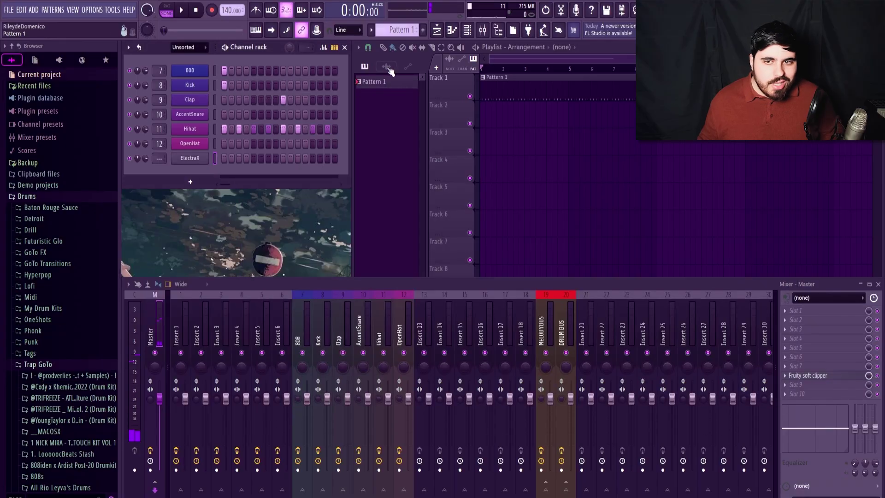
Place a single C6 note at the start of the ElectraX channel's piano roll and play it back.
{"action": "right_click", "coordinate": [202, 159]}
{"action": "left_click", "coordinate": [235, 159]}
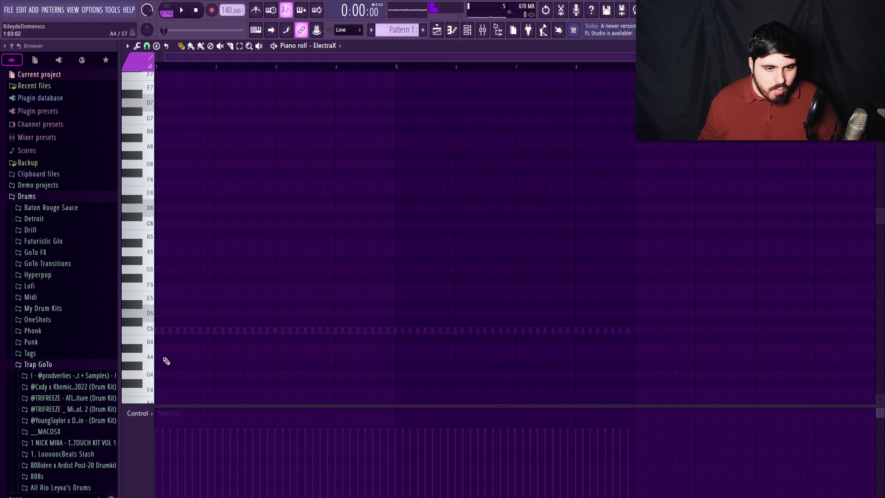
{"action": "scroll", "coordinate": [166, 361], "scroll_direction": "down", "scroll_amount": 3}
{"action": "left_click", "coordinate": [160, 173]}
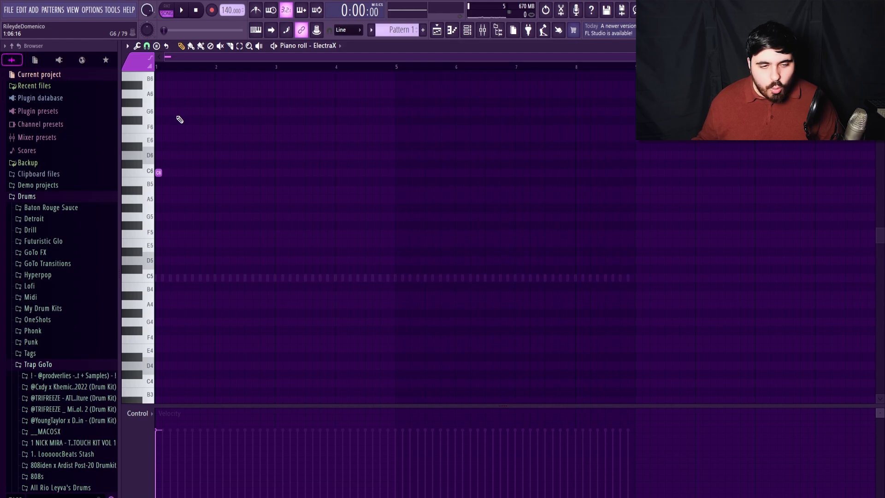
{"action": "key", "text": "space"}
{"action": "key", "text": "space"}
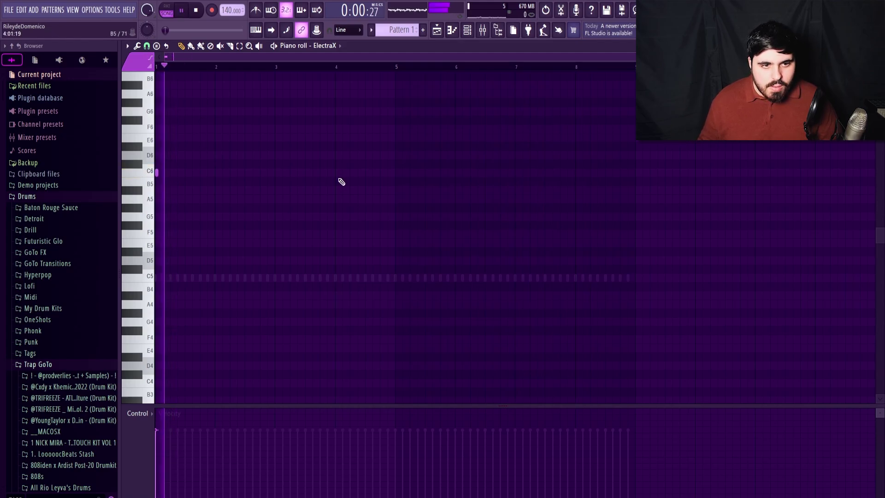
{"action": "key", "text": "space"}
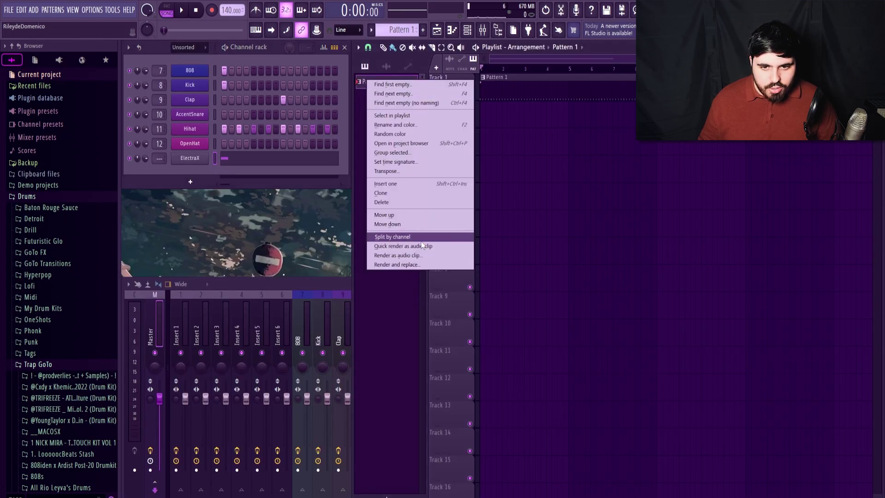
Render and replace Pattern 1 as an audio clip and delete the loop region from the rendered sample in Edison.
{"action": "left_click", "coordinate": [397, 264]}
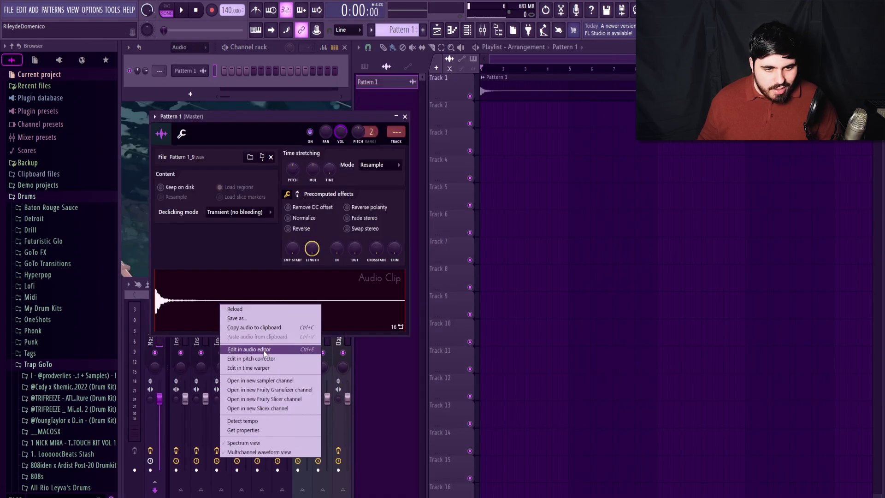
{"action": "left_click", "coordinate": [265, 350]}
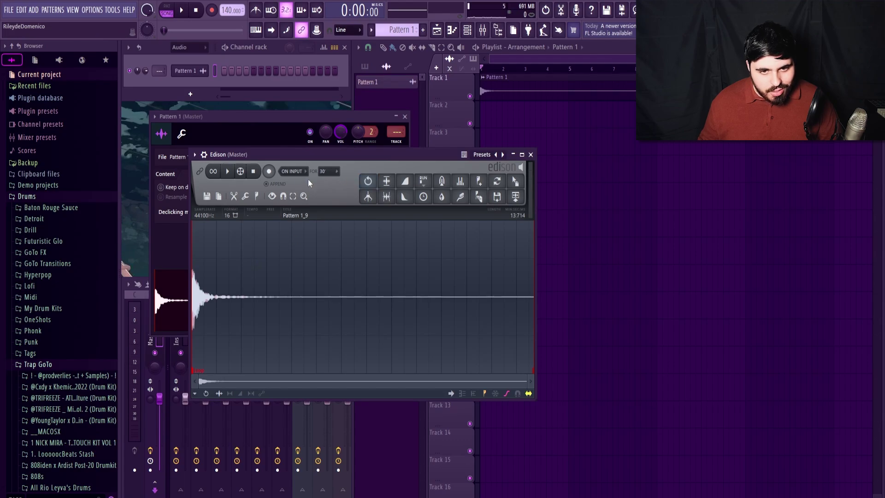
{"action": "right_click", "coordinate": [195, 373]}
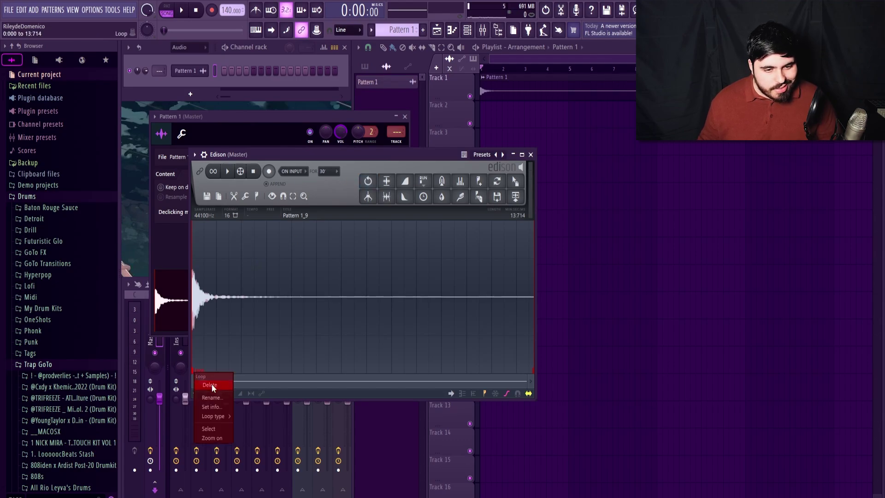
{"action": "left_click", "coordinate": [211, 385]}
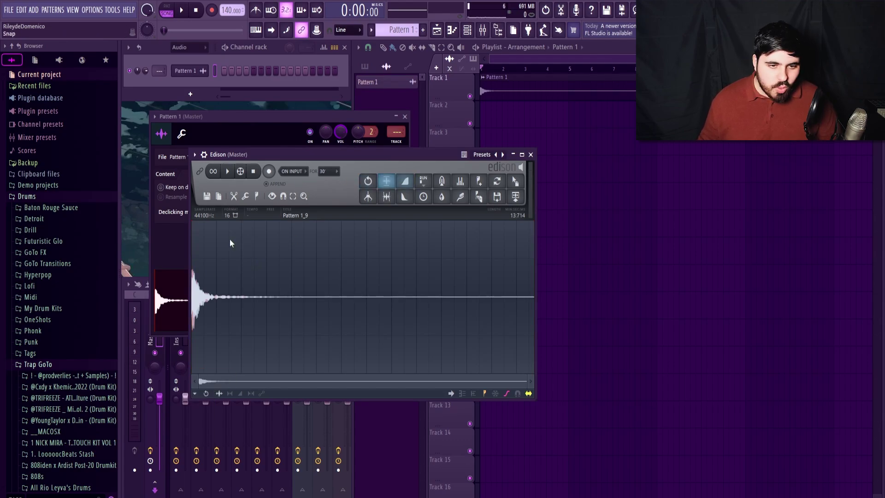
Normalize the rendered sample in Edison and trim off its silent tail.
{"action": "left_click", "coordinate": [388, 181]}
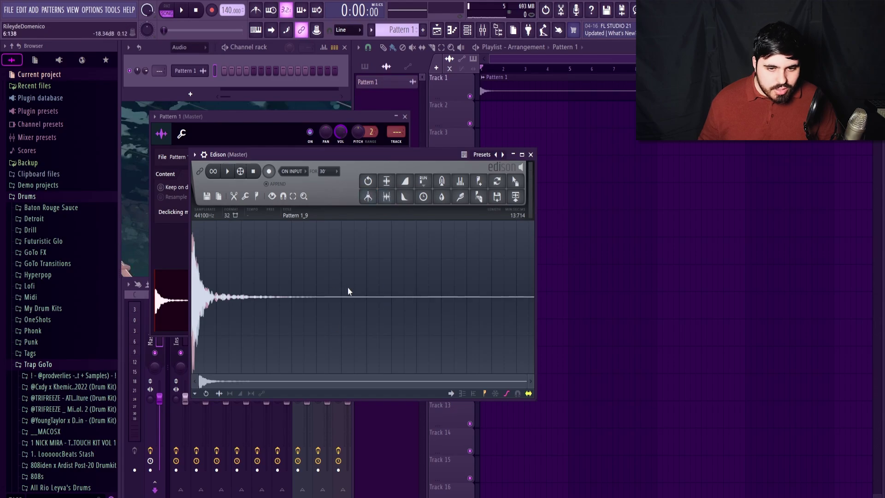
{"action": "left_click", "coordinate": [387, 198]}
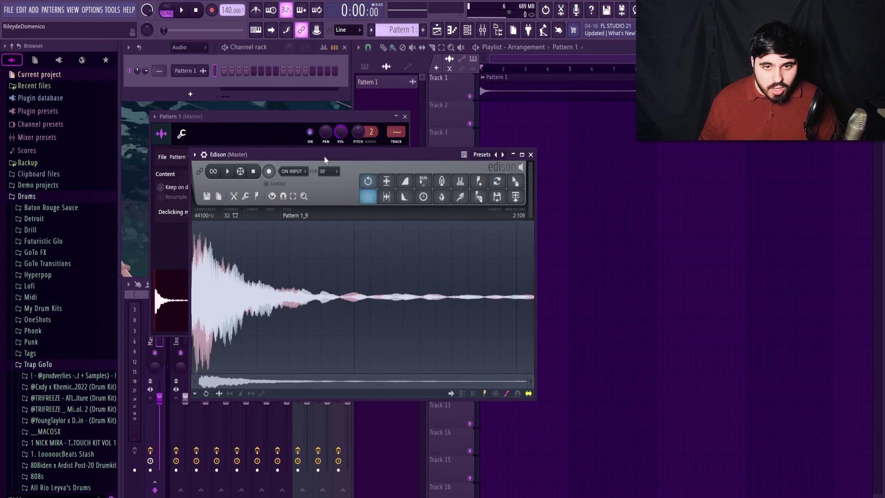
Load the edited Edison sample into a new sampler channel in the channel rack.
{"action": "left_click", "coordinate": [206, 195]}
{"action": "mouse_move", "coordinate": [245, 196]}
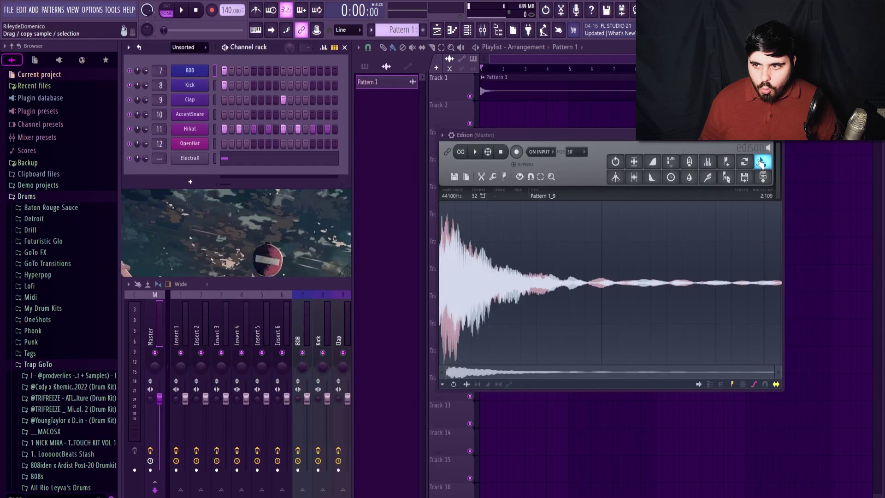
{"action": "left_click_drag", "start_coordinate": [763, 157], "coordinate": [188, 169]}
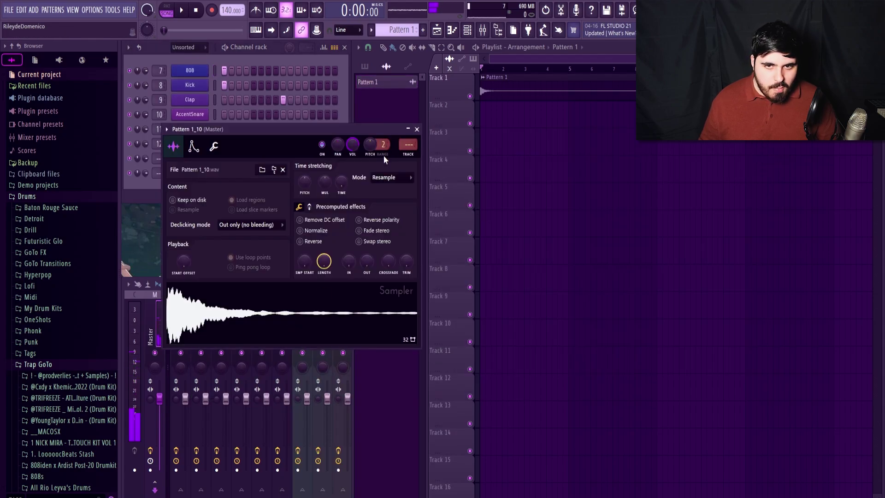
Enable the sampler channel's volume envelope with no attack and a 46% decay time, and audition it.
{"action": "left_click", "coordinate": [193, 147]}
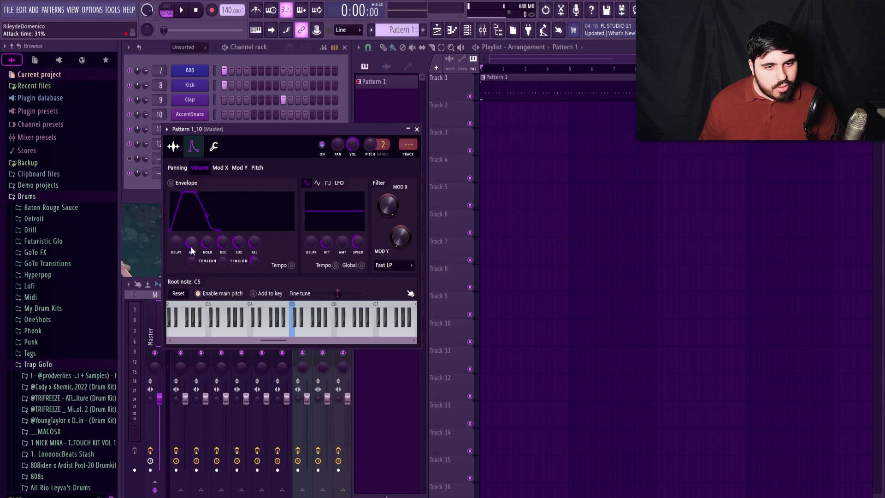
{"action": "left_click_drag", "start_coordinate": [190, 247], "coordinate": [191, 274]}
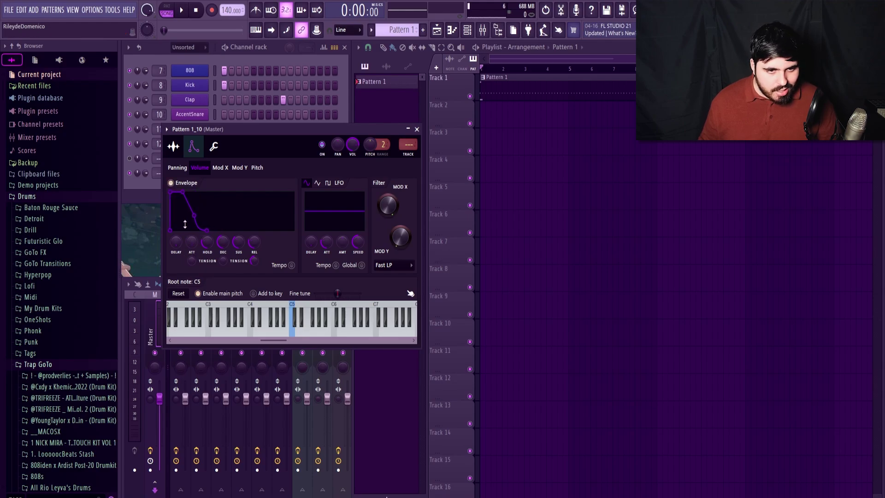
{"action": "left_click_drag", "start_coordinate": [185, 224], "coordinate": [199, 224]}
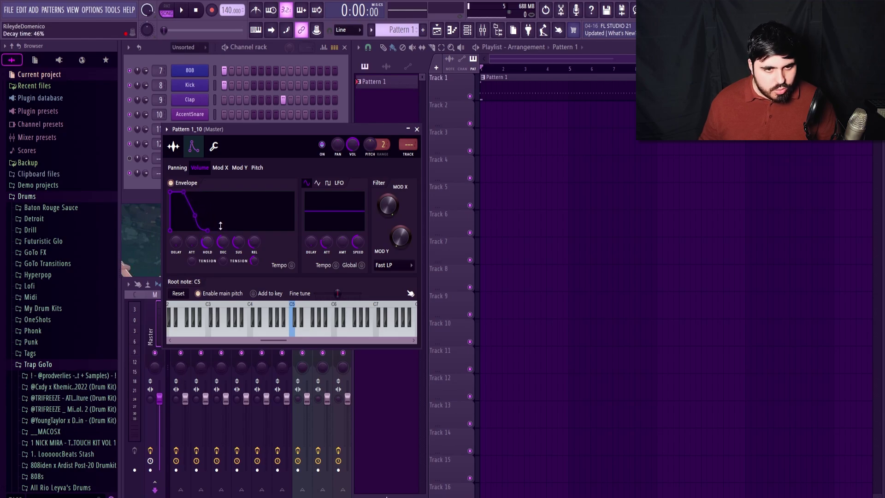
{"action": "key", "text": "r"}
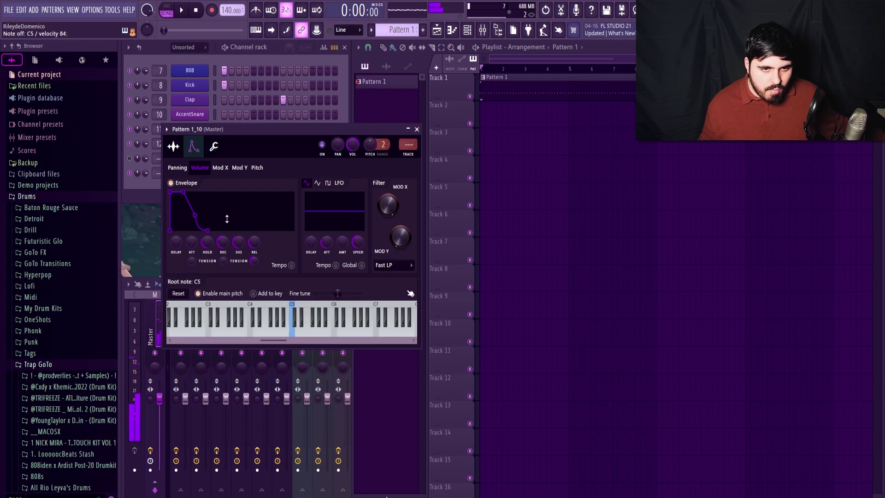
{"action": "left_click", "coordinate": [417, 129]}
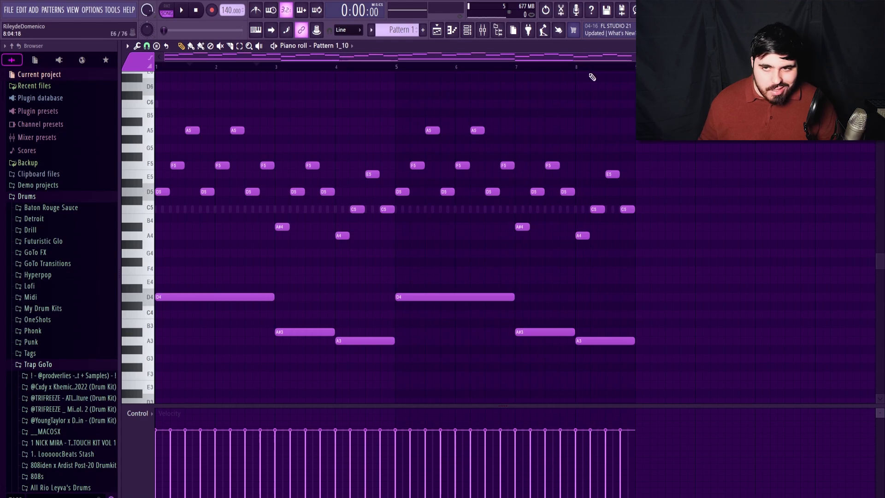
Play back the melody in the Pattern 1_10 channel's piano roll.
{"action": "key", "text": "space"}
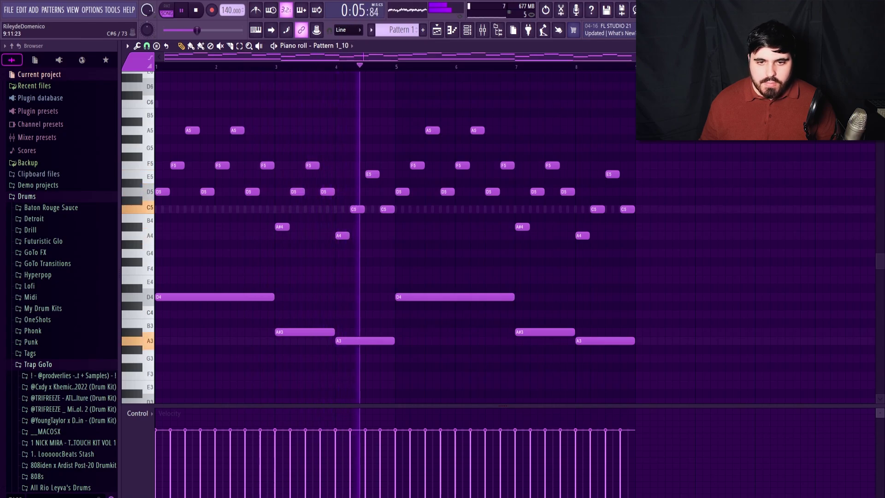
{"action": "key", "text": "space"}
Set the Pattern 1_10 sampler's time stretching mode to Stretch Pro and play the pattern to hear it.
{"action": "left_click_drag", "start_coordinate": [654, 91], "coordinate": [156, 161]}
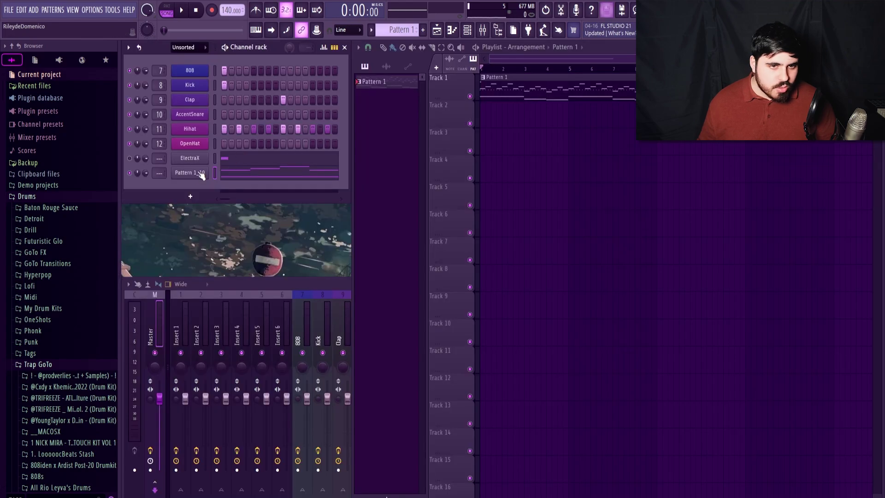
{"action": "left_click", "coordinate": [401, 179]}
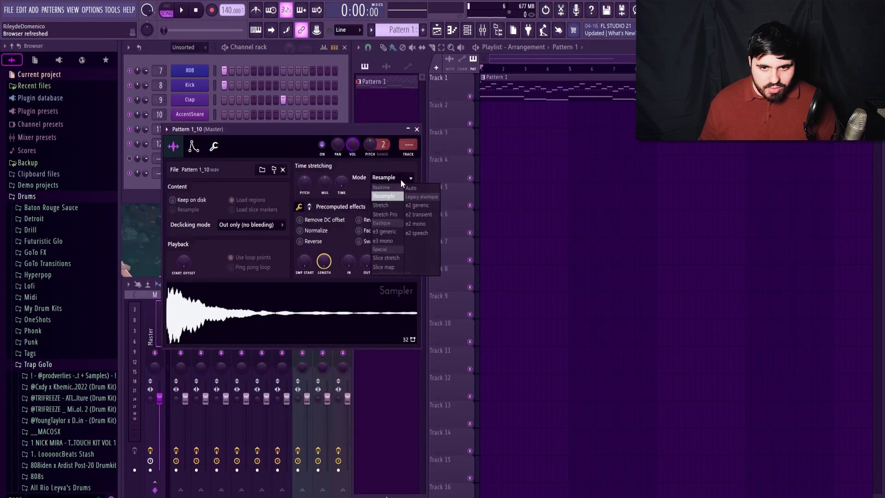
{"action": "left_click", "coordinate": [392, 216]}
{"action": "left_click_drag", "start_coordinate": [300, 133], "coordinate": [347, 166]}
{"action": "key", "text": "space"}
Lower the Pattern 1_10 sampler's formant shift to -1200 cents while the pattern plays.
{"action": "key", "text": "space"}
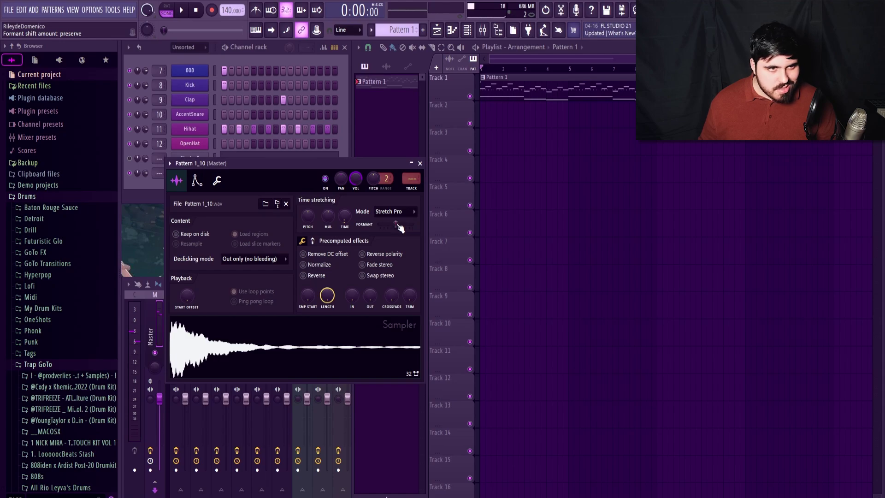
{"action": "key", "text": "space"}
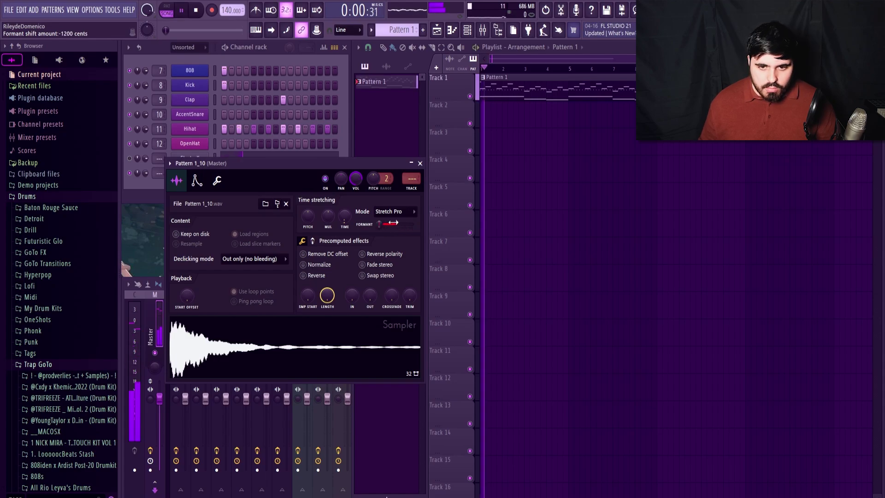
{"action": "left_click_drag", "start_coordinate": [399, 228], "coordinate": [382, 231]}
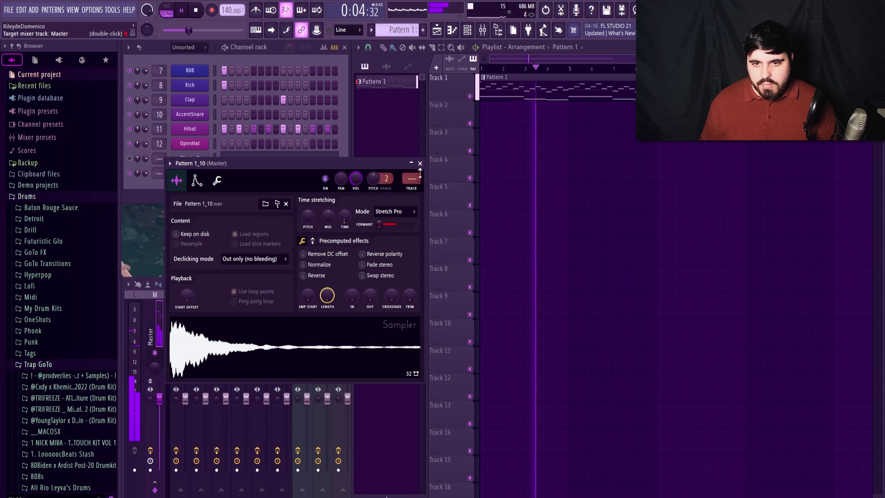
Route the Pattern 1_10 sampler to mixer track 1, lower the velocity of its long D4, A#3 and A3 bass notes, and audition them.
{"action": "key", "text": "space"}
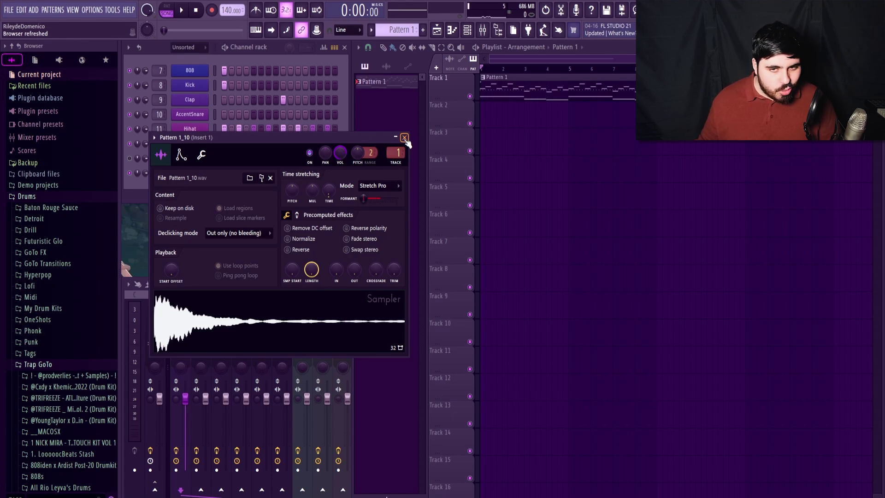
{"action": "key", "text": "F7"}
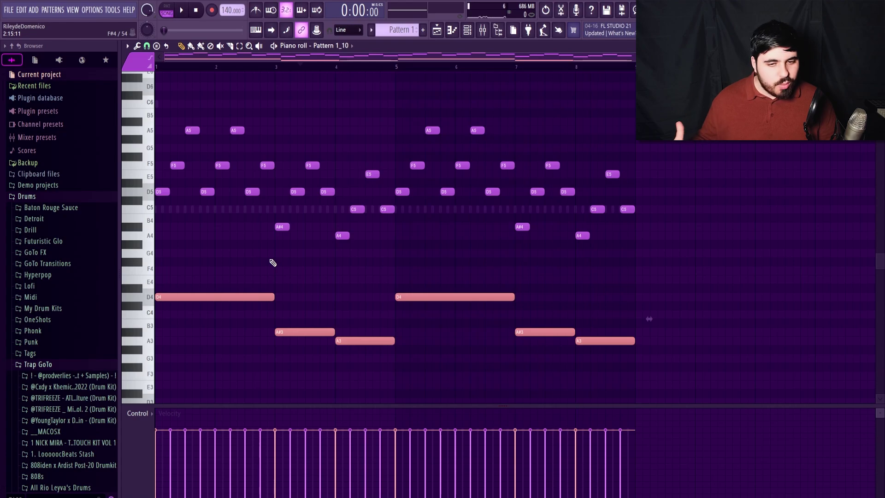
{"action": "scroll", "coordinate": [292, 266], "scroll_direction": "down", "scroll_amount": 2}
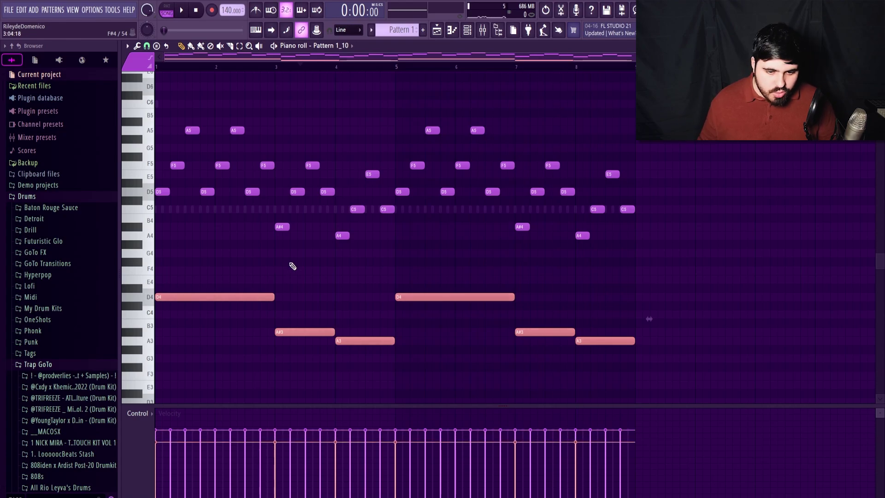
{"action": "left_click", "coordinate": [329, 288]}
{"action": "key", "text": "space"}
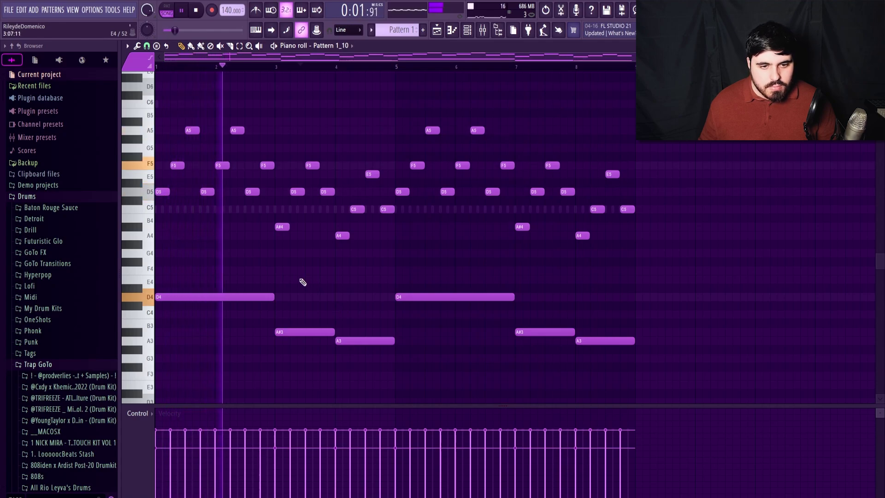
{"action": "key", "text": "space"}
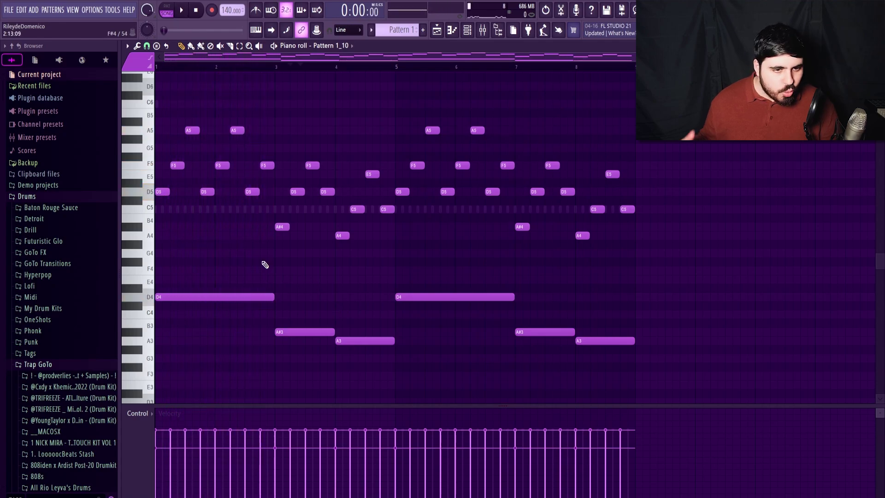
Add a four-step F5 slide note at the end of bar 2 in the Pattern 1_10 melody and play it back.
{"action": "double_click", "coordinate": [265, 272]}
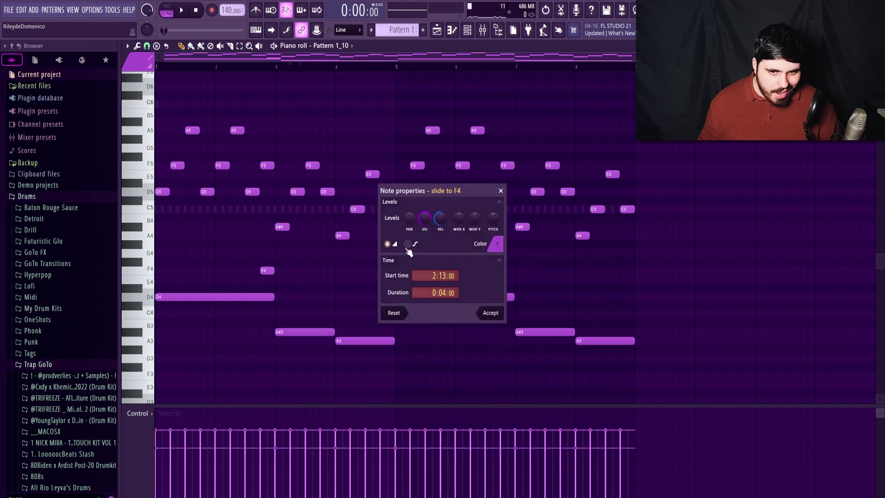
{"action": "left_click_drag", "start_coordinate": [430, 189], "coordinate": [269, 184]}
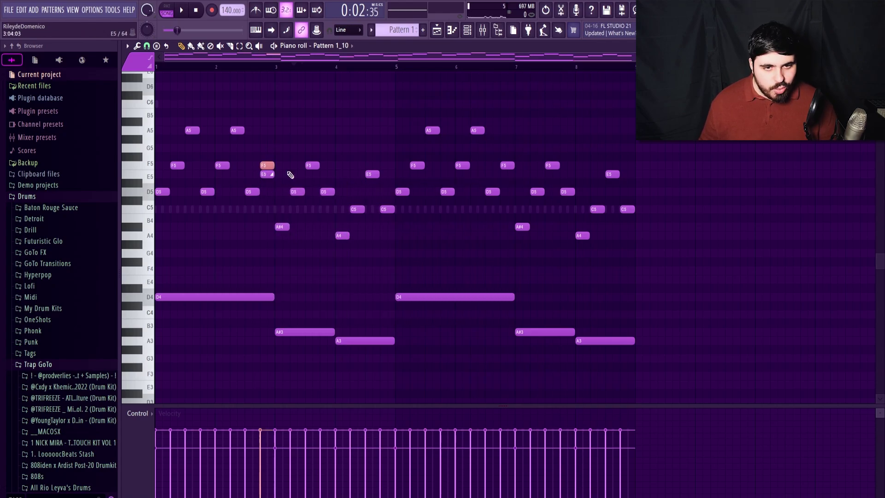
{"action": "right_click", "coordinate": [268, 174]}
{"action": "key", "text": "space"}
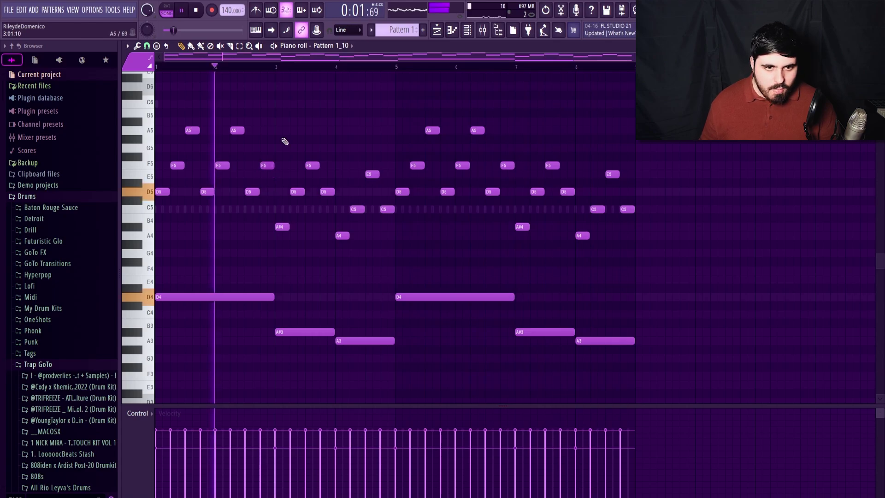
{"action": "key", "text": "space"}
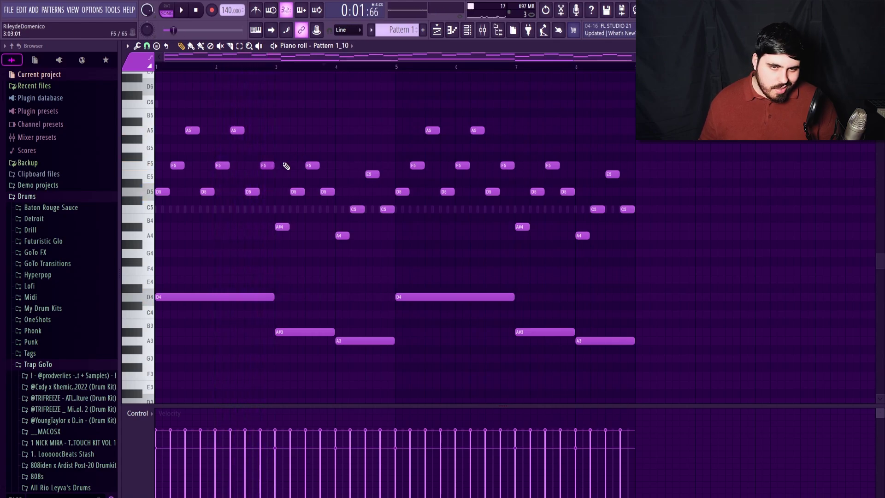
{"action": "left_click", "coordinate": [386, 209]}
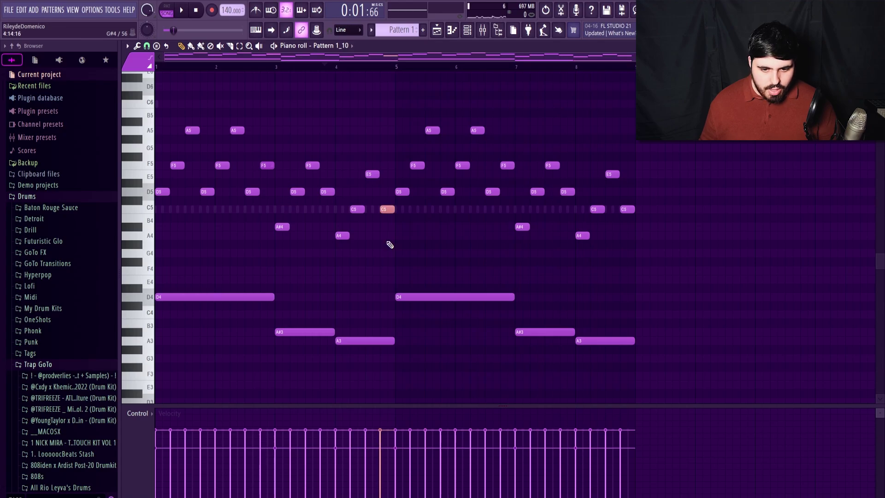
{"action": "key", "text": "space"}
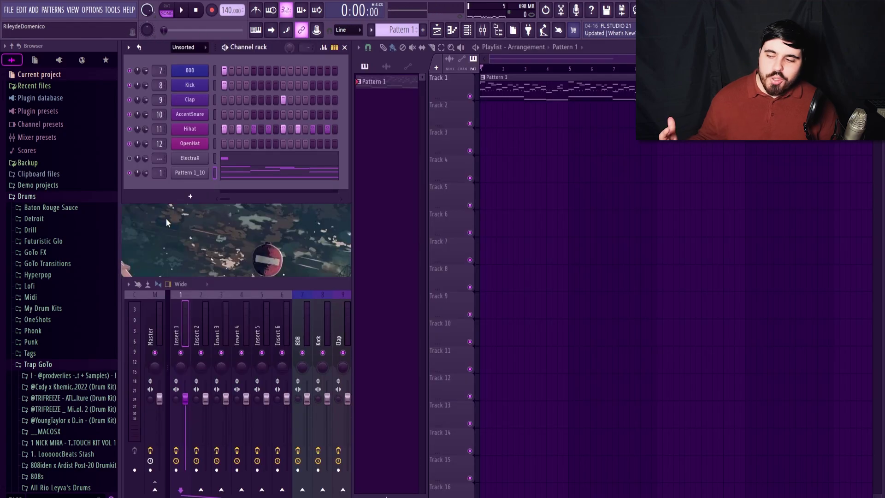
Load Fruity Reeverb 2 into effect slot 4 of the Insert 1 mixer track.
{"action": "left_click", "coordinate": [180, 333]}
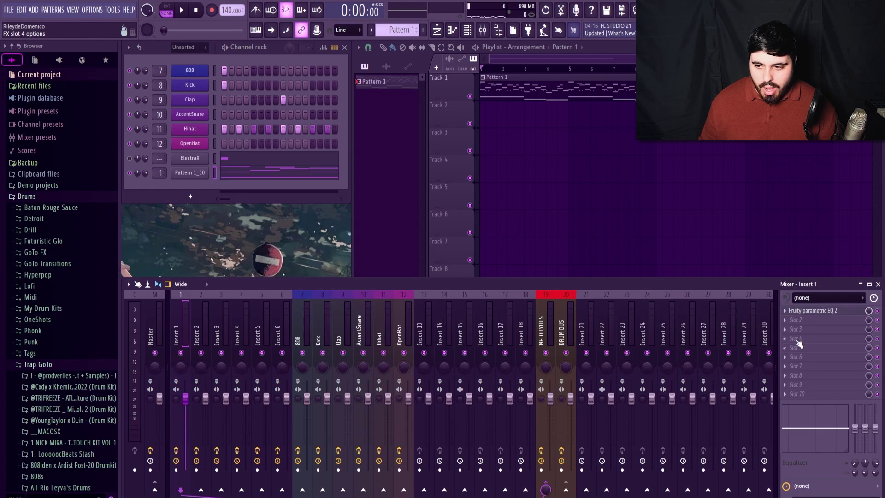
{"action": "left_click", "coordinate": [798, 342]}
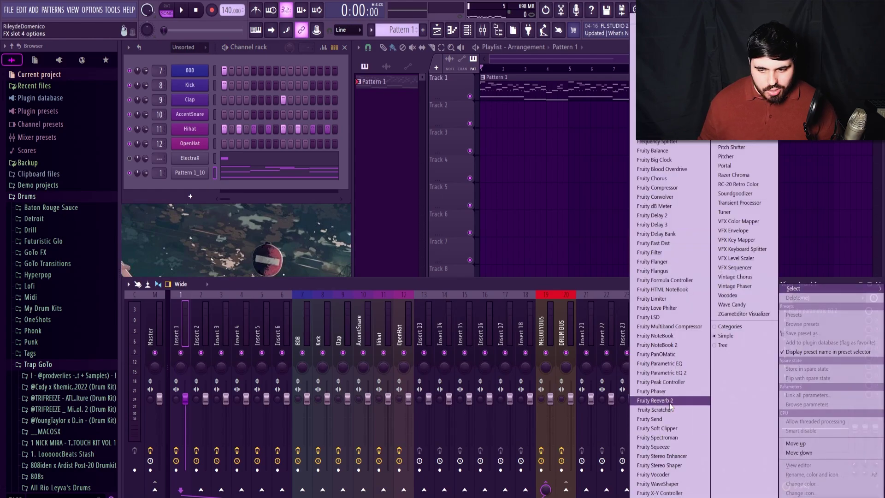
{"action": "left_click", "coordinate": [655, 400]}
Set the reverb's predelay to 1:45 and slightly raise its wet level while auditioning the pattern.
{"action": "key", "text": "space"}
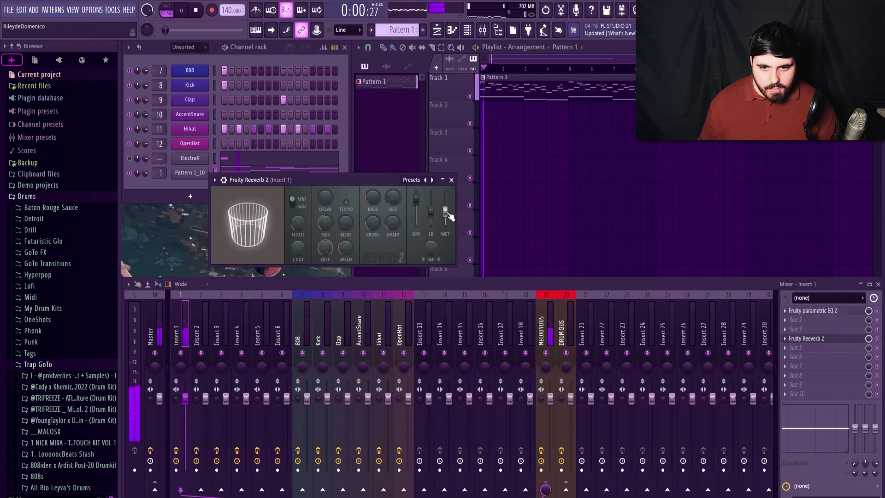
{"action": "left_click_drag", "start_coordinate": [349, 181], "coordinate": [286, 214]}
{"action": "key", "text": "space"}
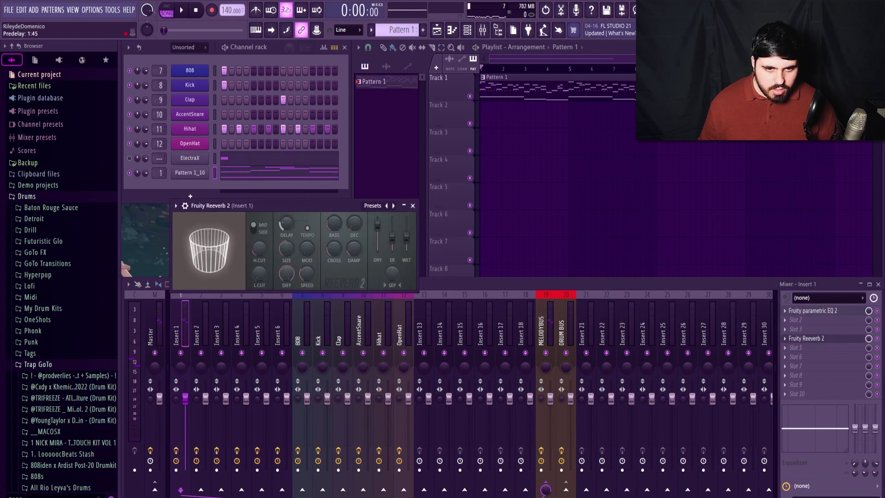
{"action": "key", "text": "space"}
{"action": "left_click_drag", "start_coordinate": [407, 235], "coordinate": [406, 234]}
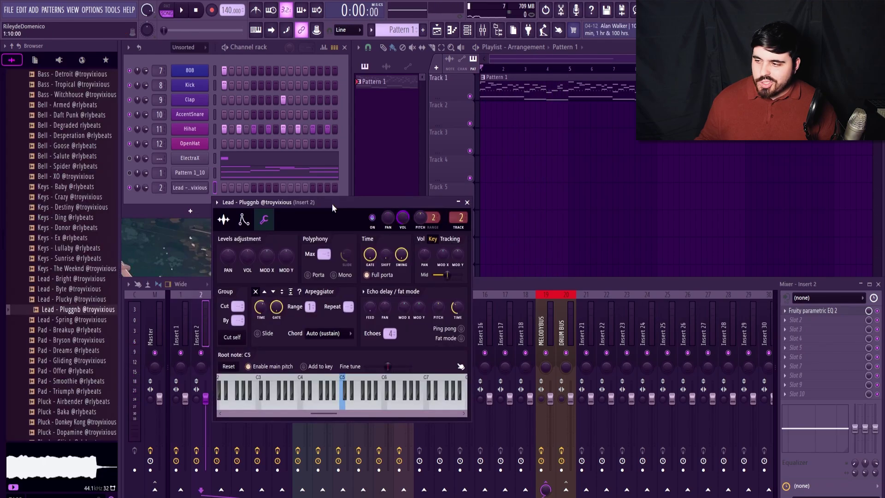
Enable Porta and Mono on the Lead - Pluggnb sampler channel and set its portamento time to 0:04.
{"action": "left_click_drag", "start_coordinate": [332, 204], "coordinate": [294, 209]}
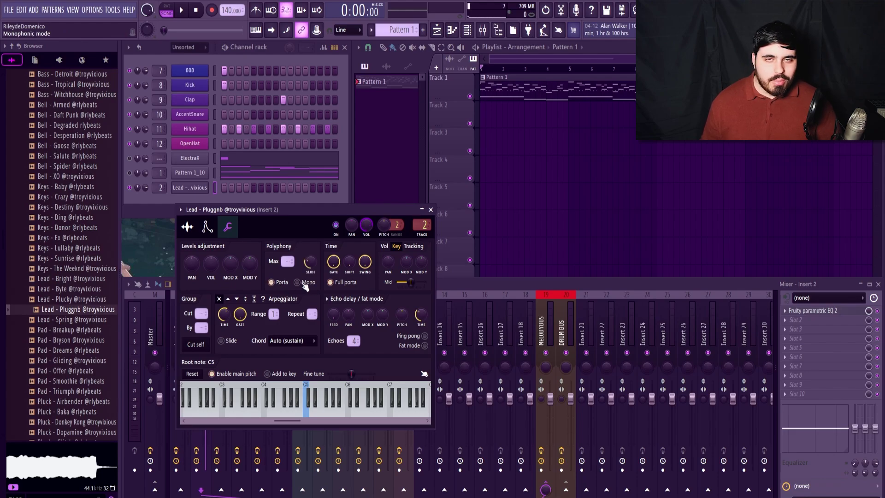
{"action": "left_click_drag", "start_coordinate": [310, 262], "coordinate": [310, 257]}
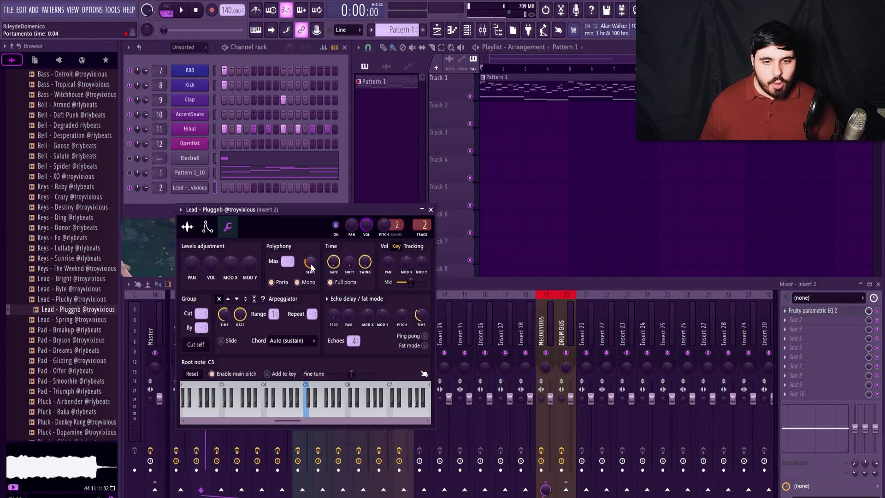
Open the Lead - Pluggnb channel's piano roll and play its overlapping notes to hear the portamento glides.
{"action": "left_click", "coordinate": [203, 187]}
{"action": "right_click", "coordinate": [208, 183]}
{"action": "left_click", "coordinate": [221, 186]}
{"action": "key", "text": "space"}
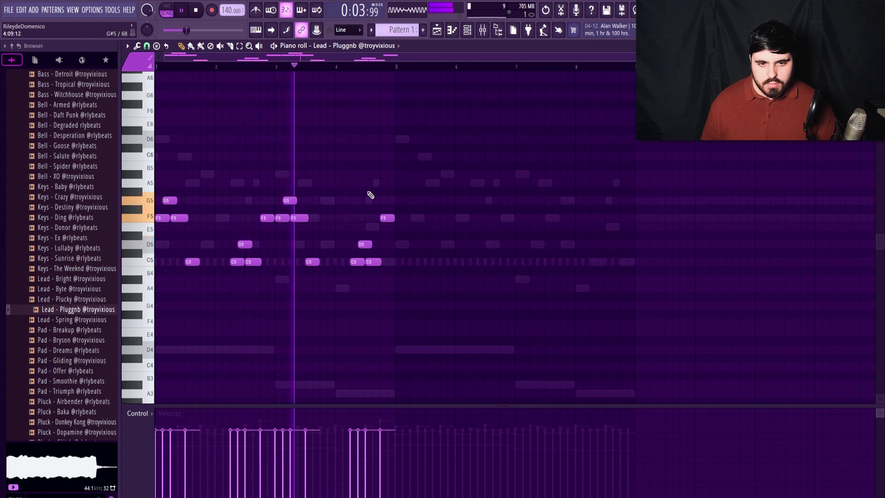
{"action": "key", "text": "space"}
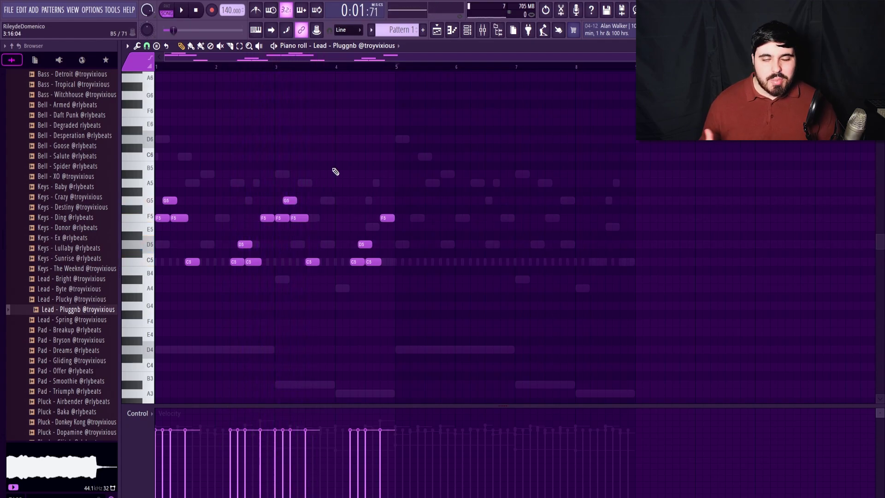